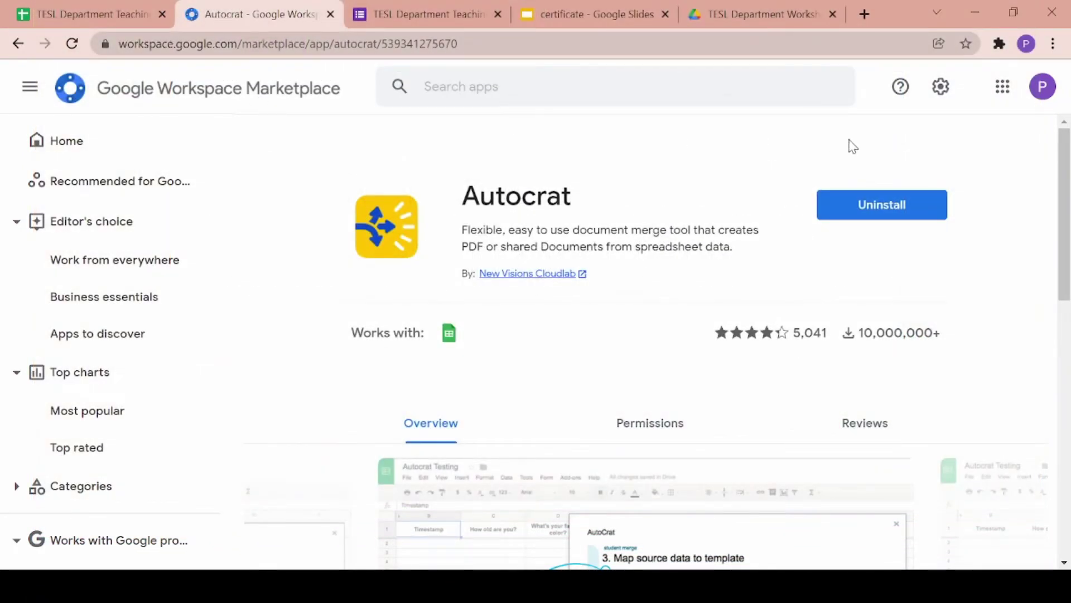
- In the workshop responses spreadsheet, verify Autocrat is installed and listed under Extensions
click(136, 17)
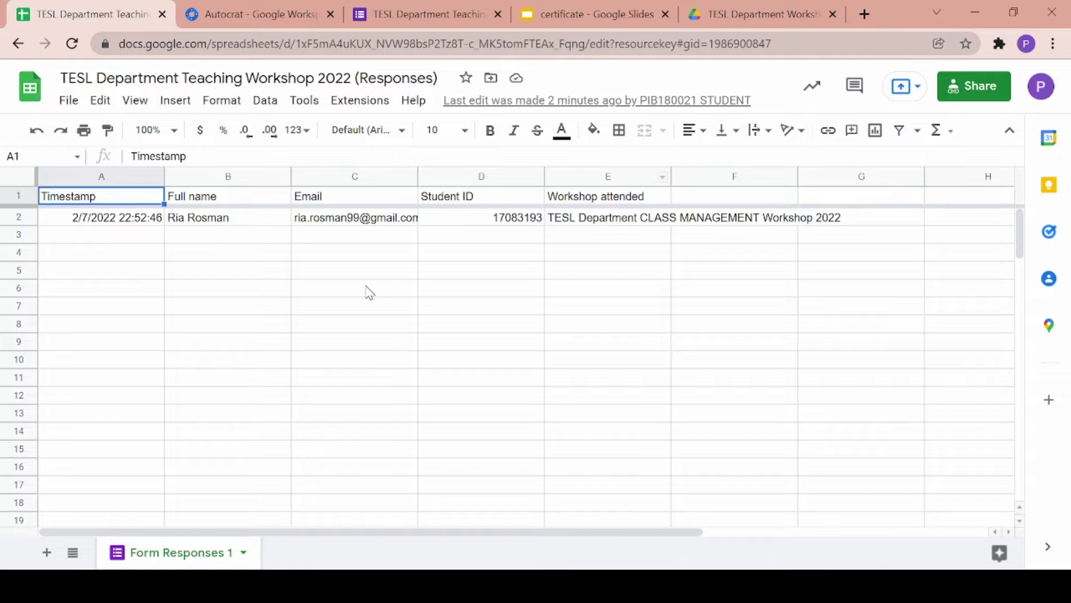
click(357, 101)
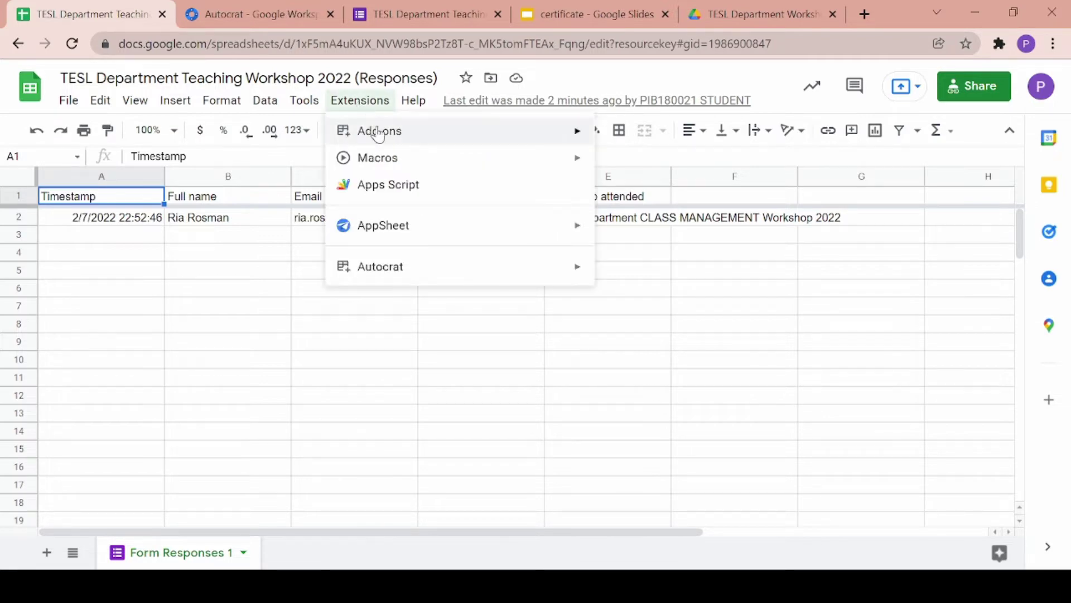
mouse_move(383, 135)
click(621, 136)
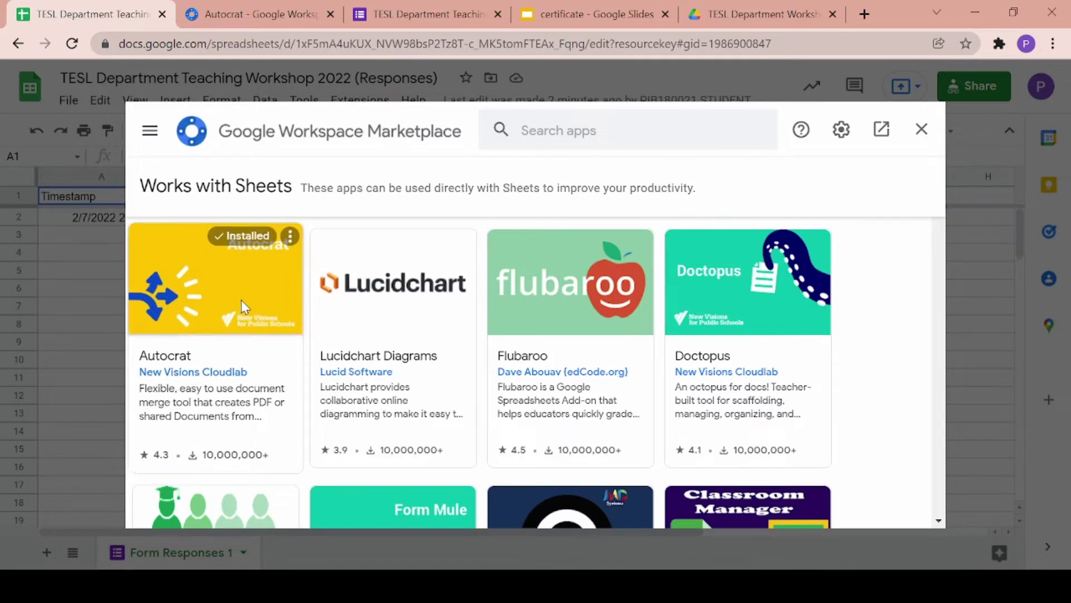
click(241, 300)
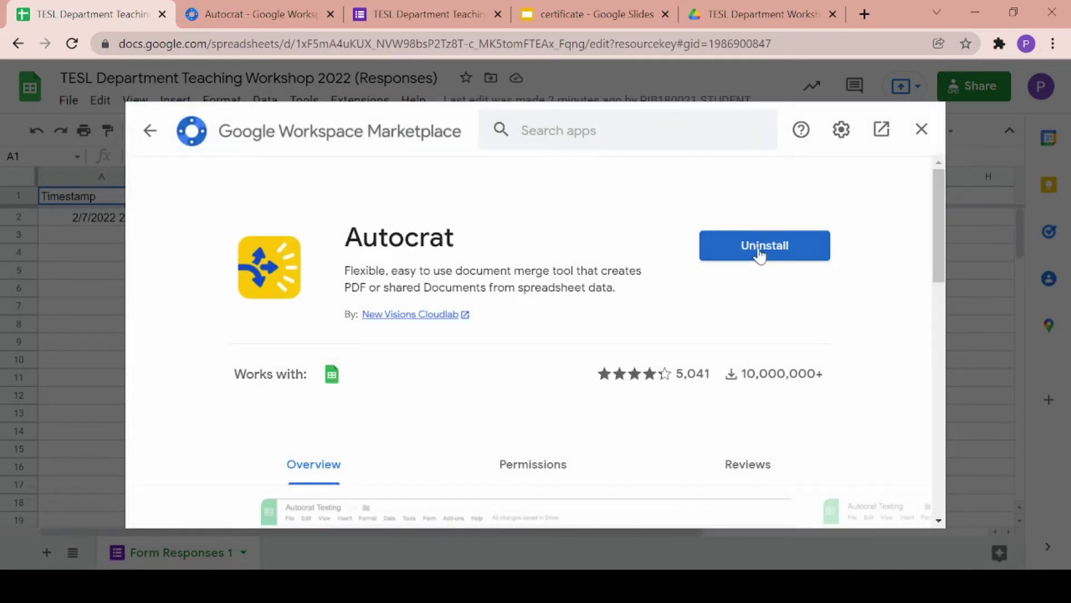
click(922, 129)
click(381, 102)
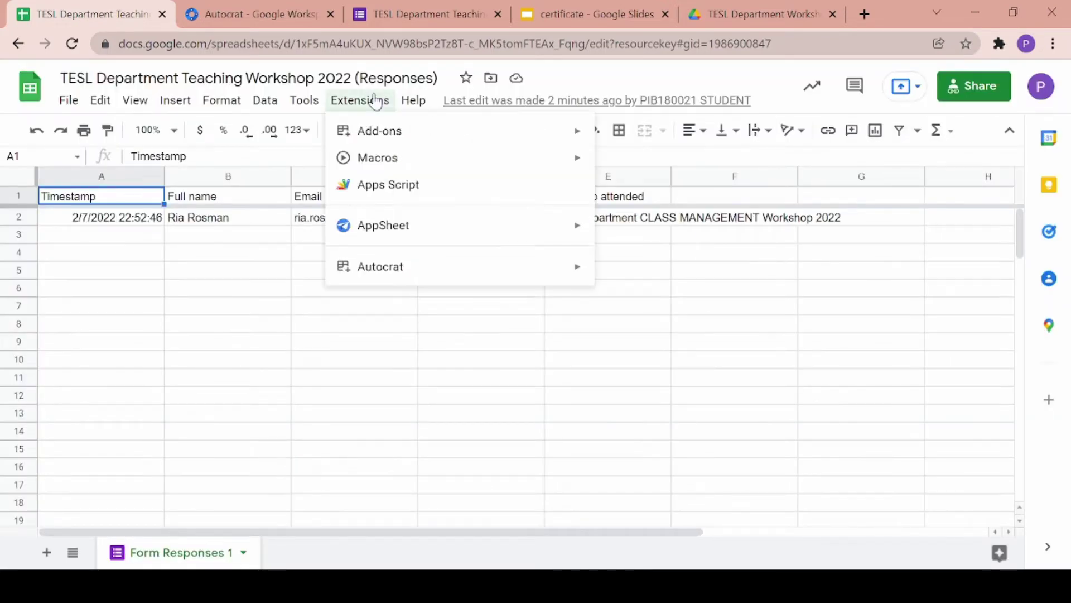
mouse_move(395, 277)
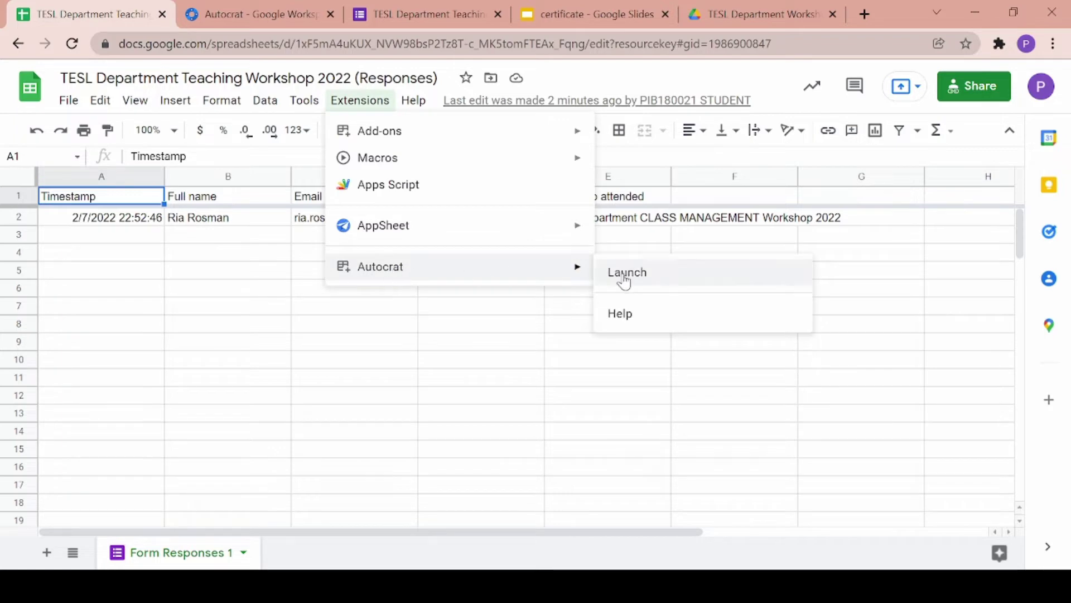
click(371, 355)
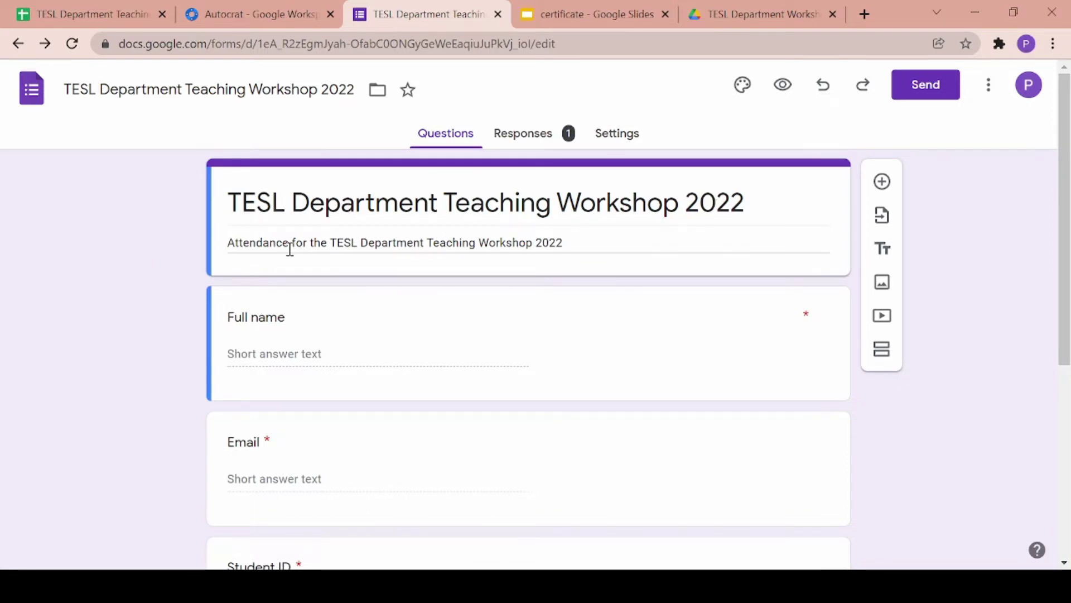
- Review the workshop form's questions and open it in respondent preview
scroll(423, 247, down, 4)
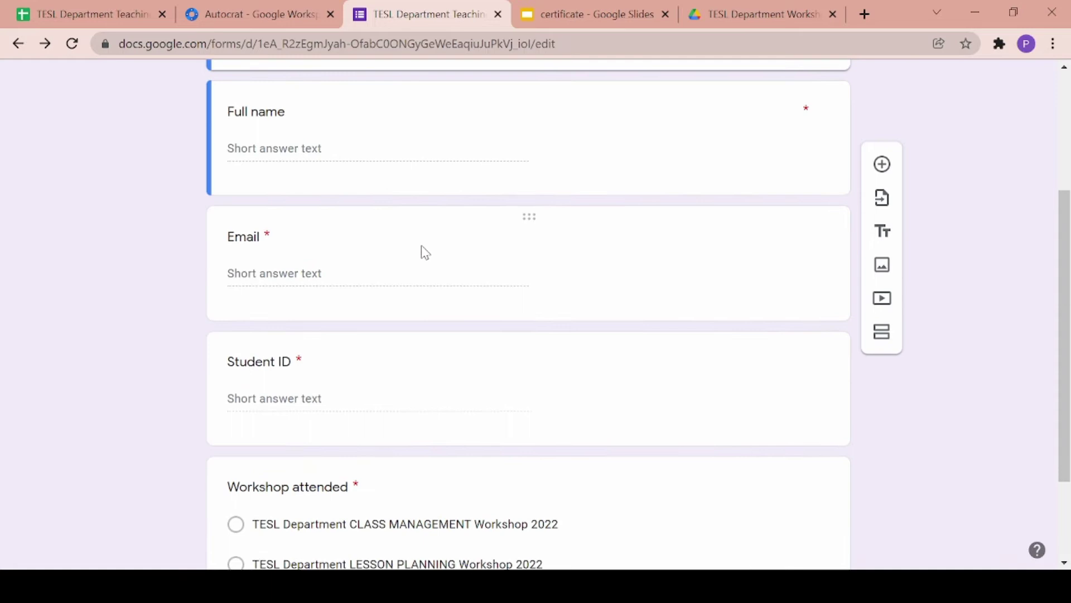
scroll(368, 220, down, 1)
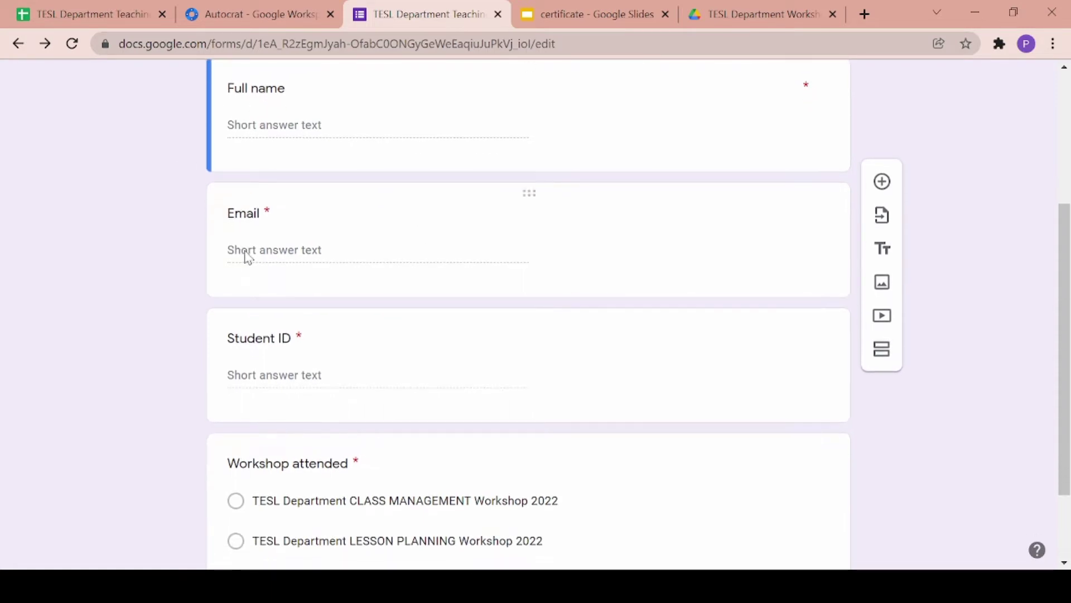
scroll(274, 344, down, 2)
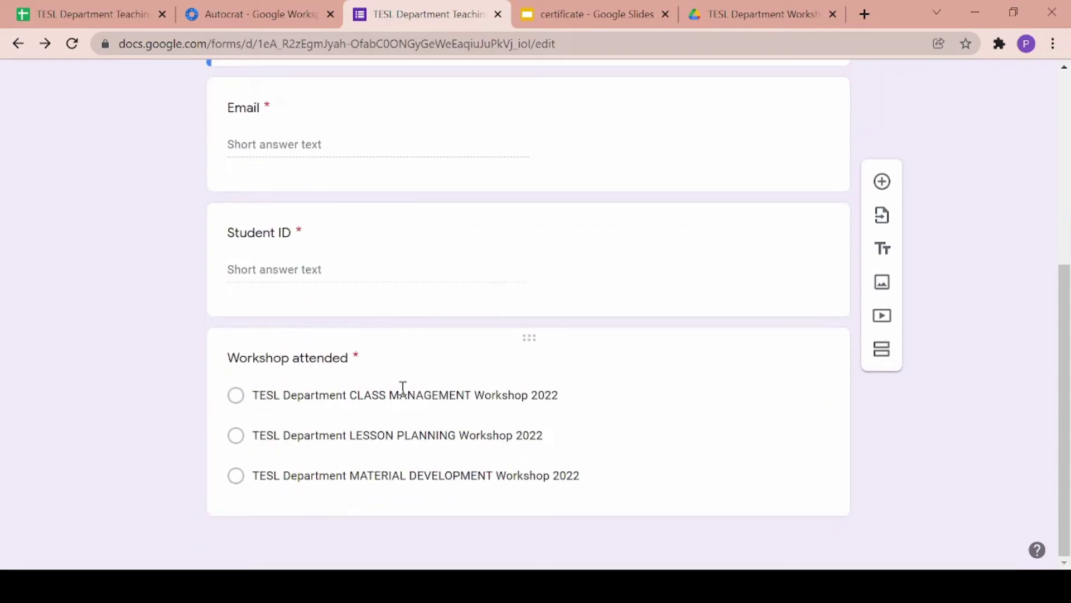
scroll(156, 394, up, 6)
click(782, 85)
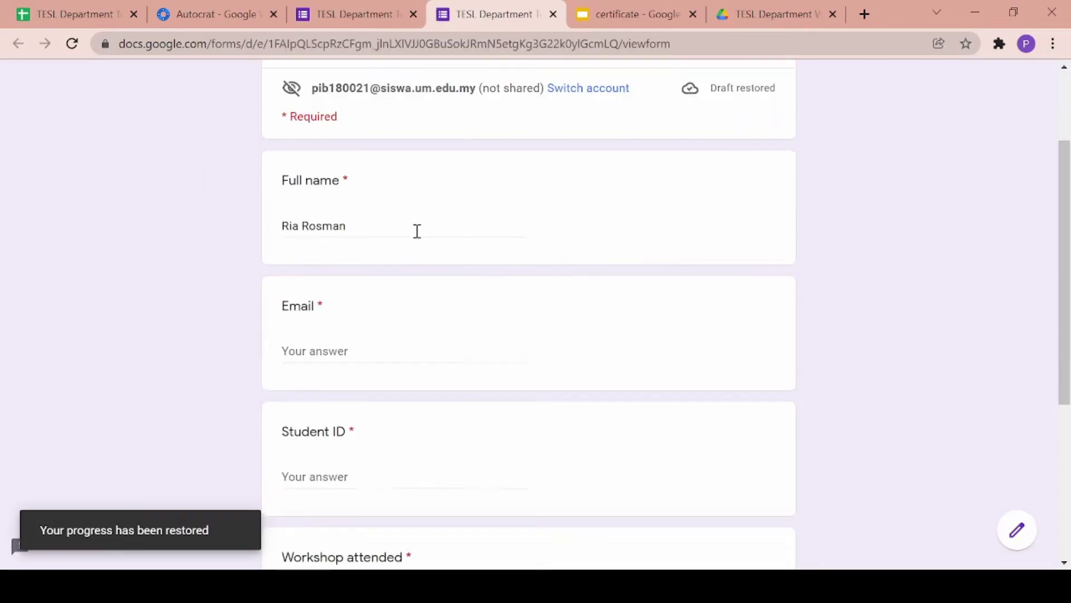
- Enter the respondent's first name in Full name and paste the signed-in account's e-mail into Email
click(279, 223)
double_click(287, 226)
text(Raif)
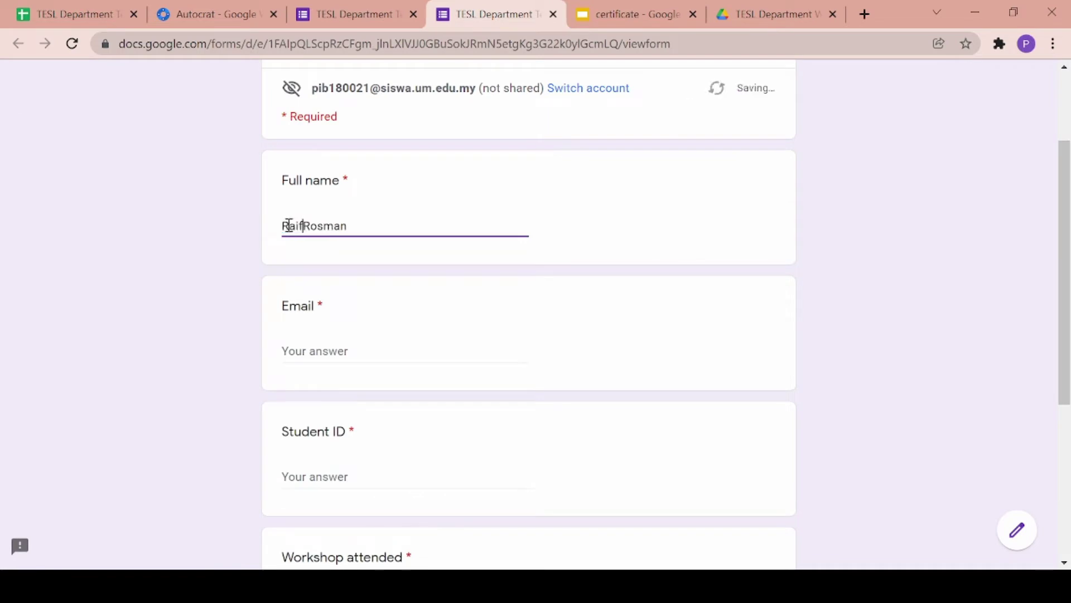
click(328, 349)
drag(312, 88, 483, 91)
click(371, 348)
key(ctrl+v)
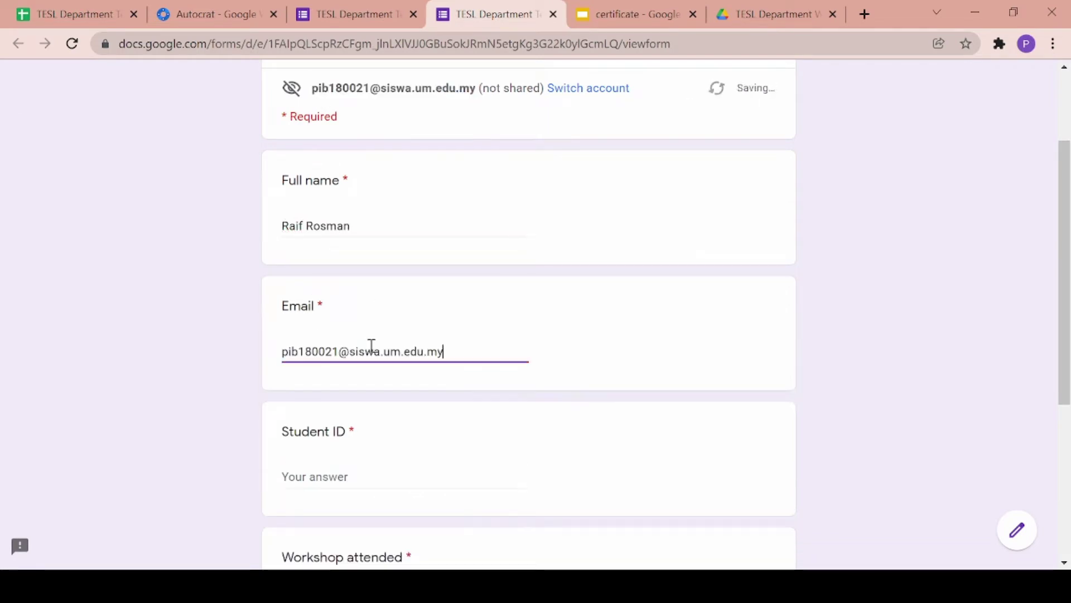
- Fill in the student ID, choose MATERIAL DEVELOPMENT, and submit the test response
scroll(357, 335, down, 3)
click(333, 327)
scroll(330, 327, down, 3)
click(290, 374)
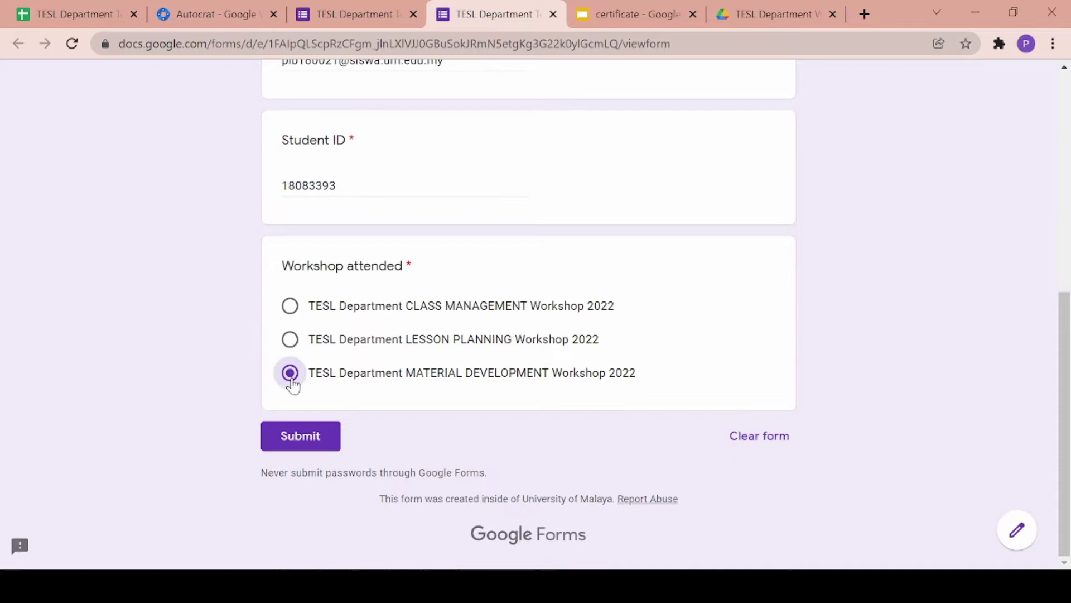
click(309, 433)
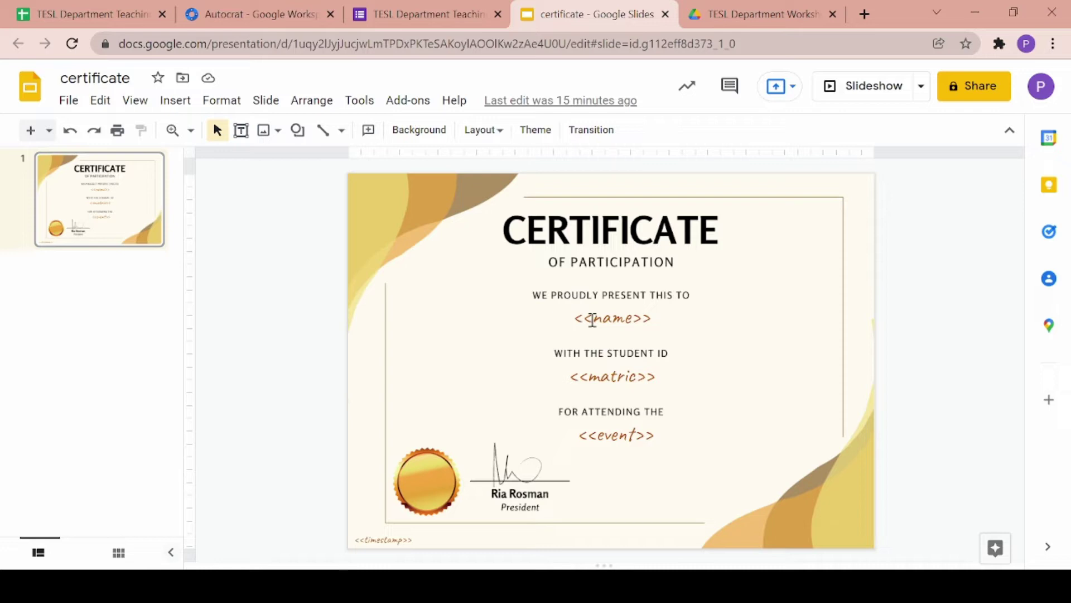
- Select the <<name>> text box on its own, apart from the matric, event and timestamp boxes
click(624, 316)
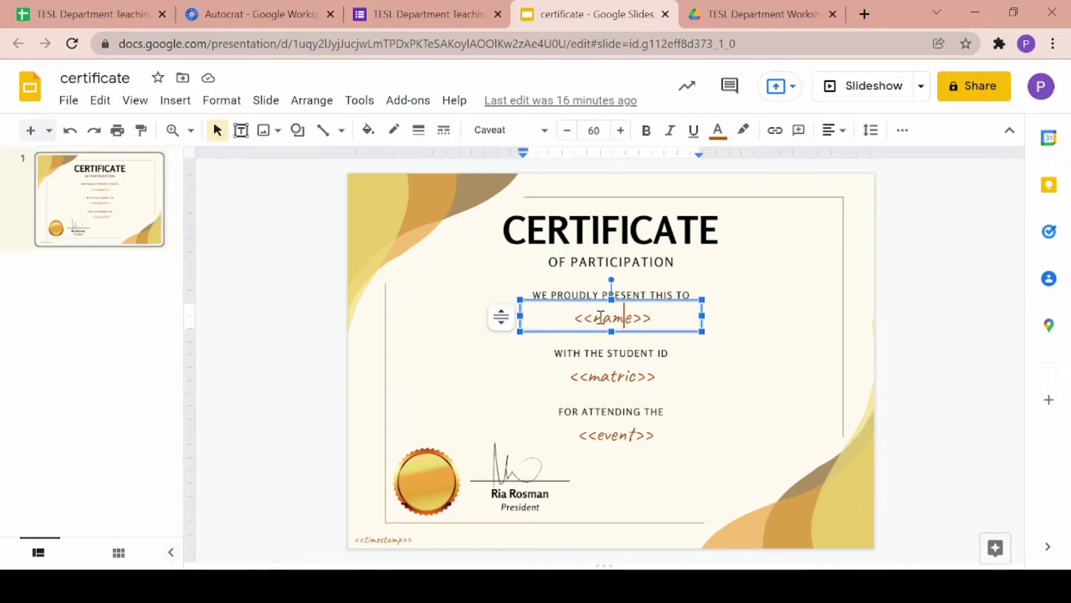
drag(278, 213, 892, 555)
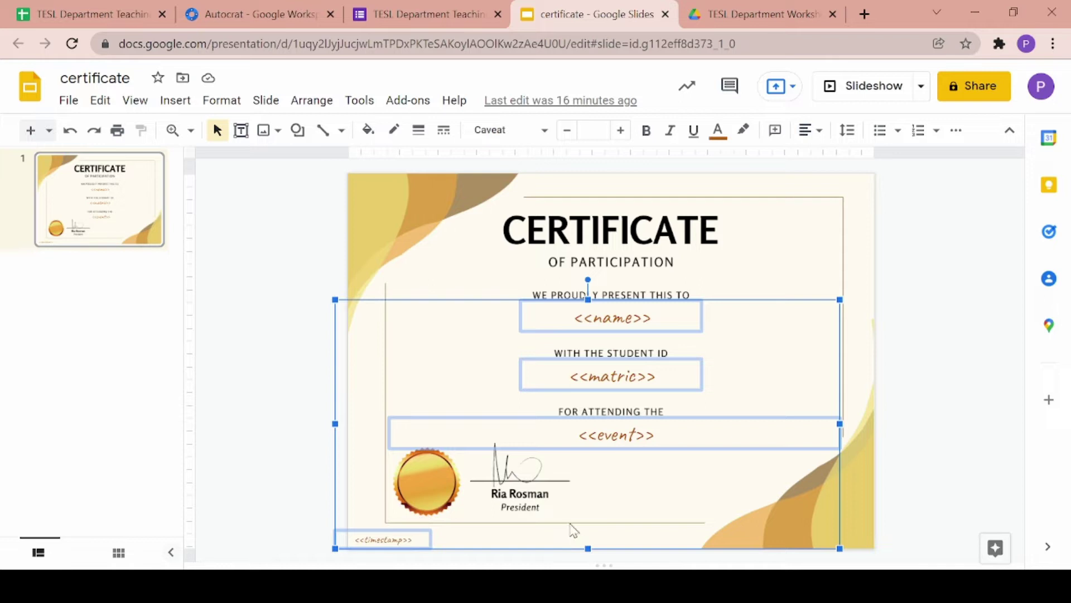
click(291, 317)
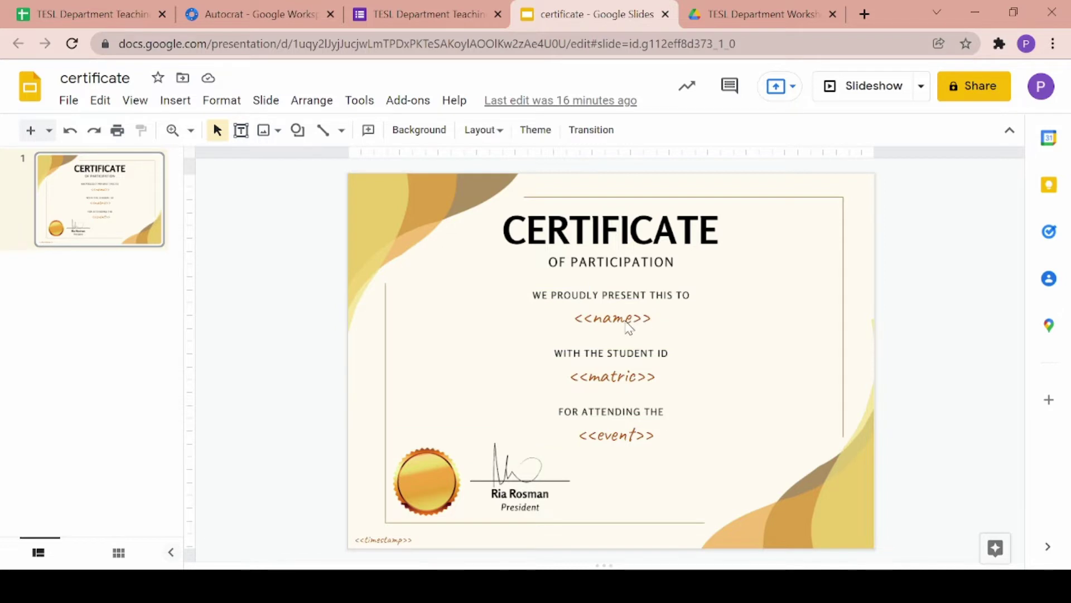
click(632, 323)
double_click(607, 318)
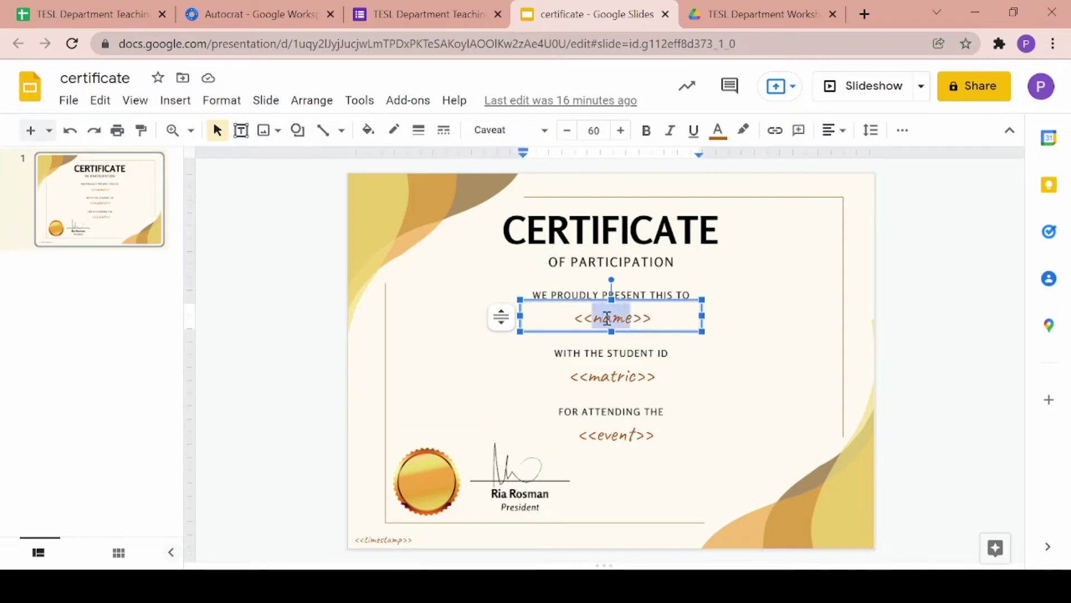
drag(593, 318, 576, 320)
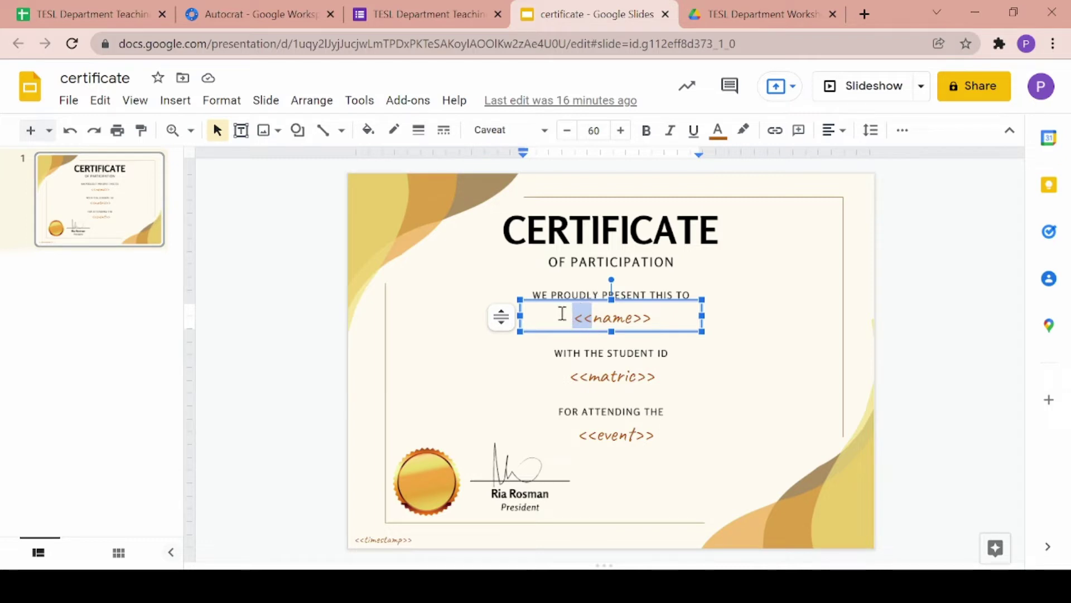
- Delete the box's <<name>> text and type <<name>> back in
click(562, 314)
drag(562, 314, 698, 332)
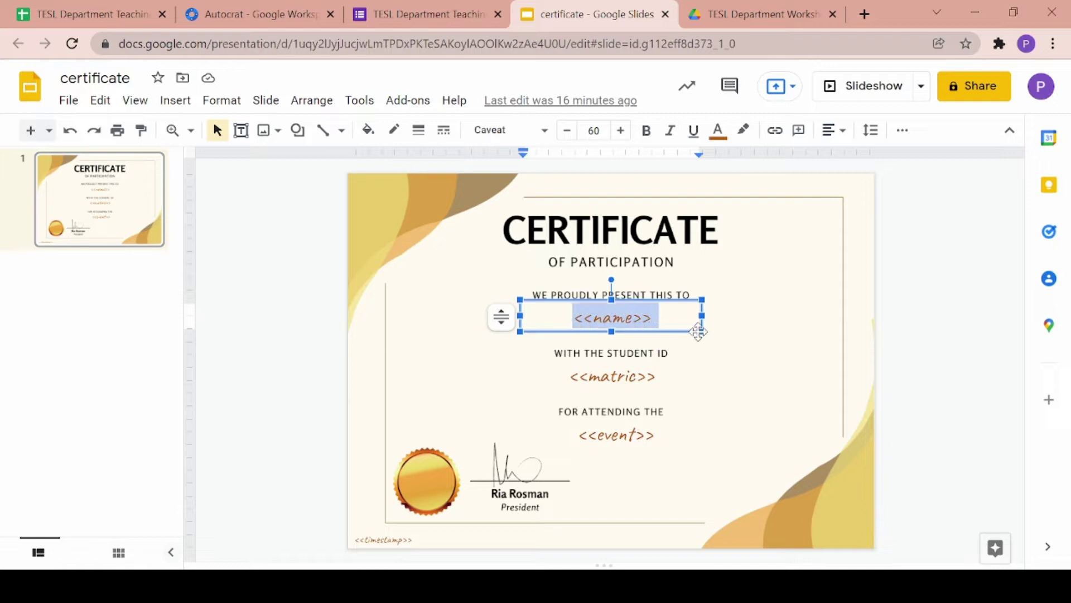
key(BackSpace)
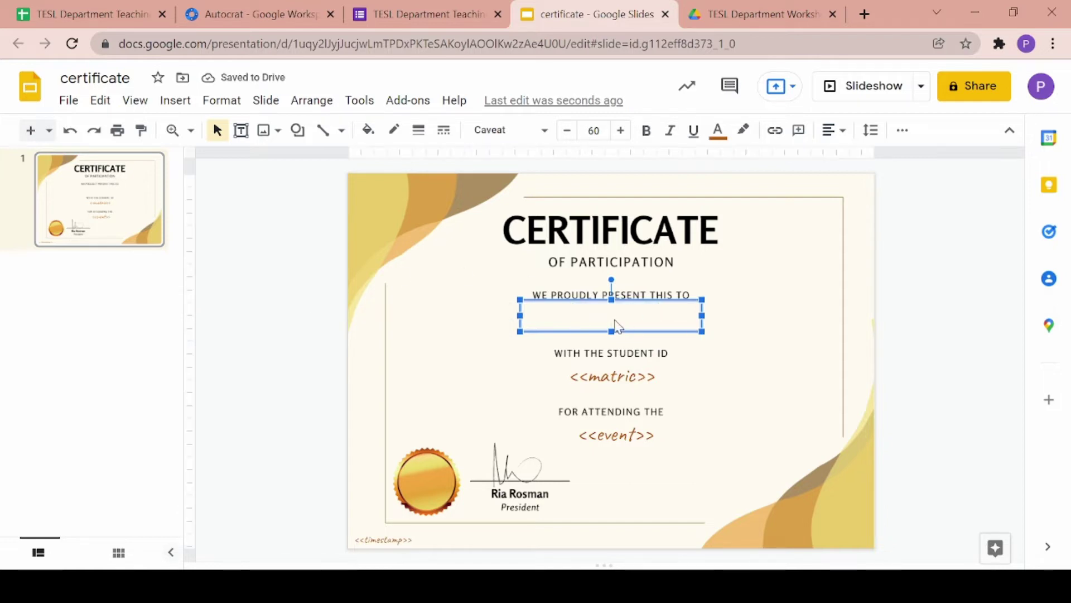
click(617, 327)
text(<<)
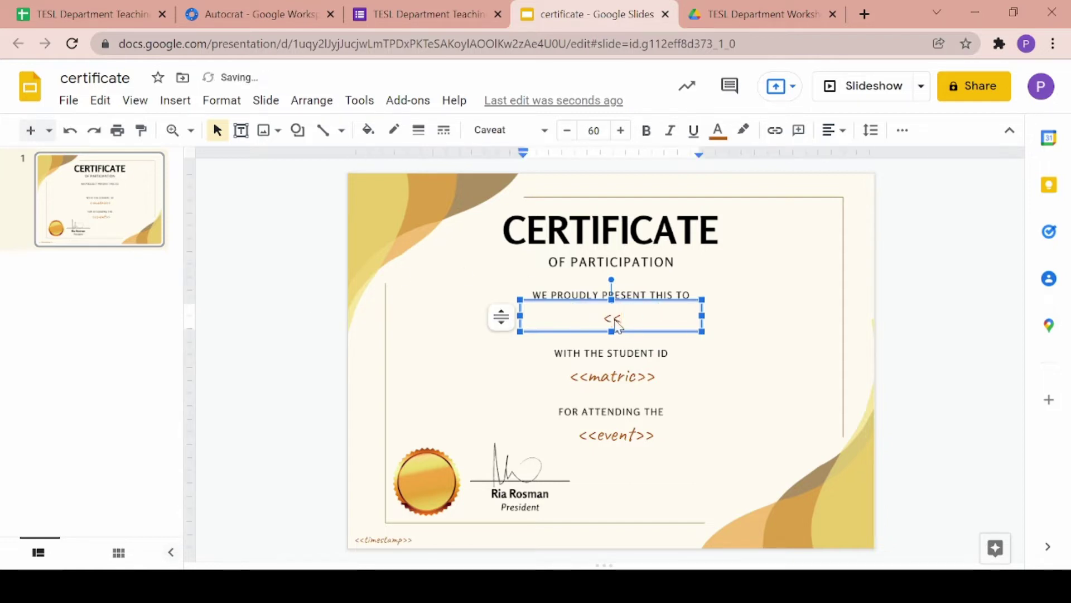
text(name>>)
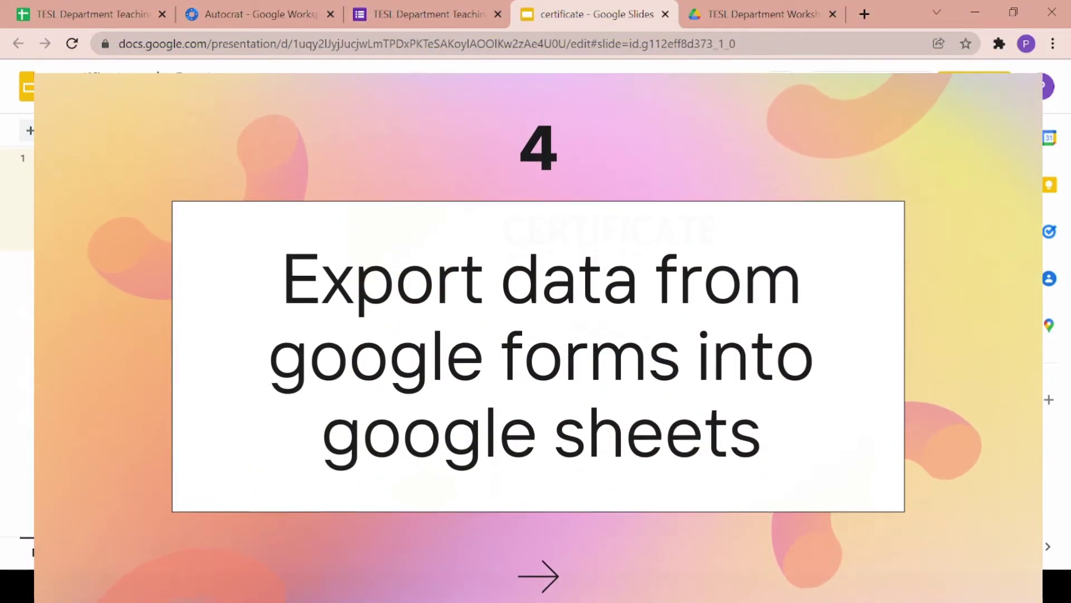
- Open the form's responses in the linked spreadsheet and close the older spreadsheet tab
click(424, 14)
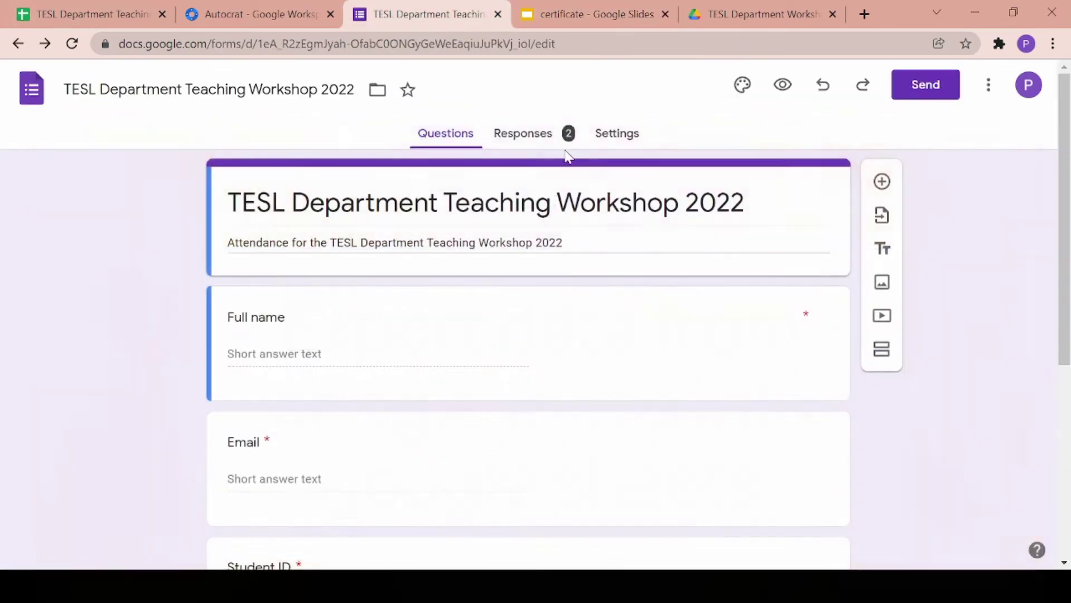
click(532, 134)
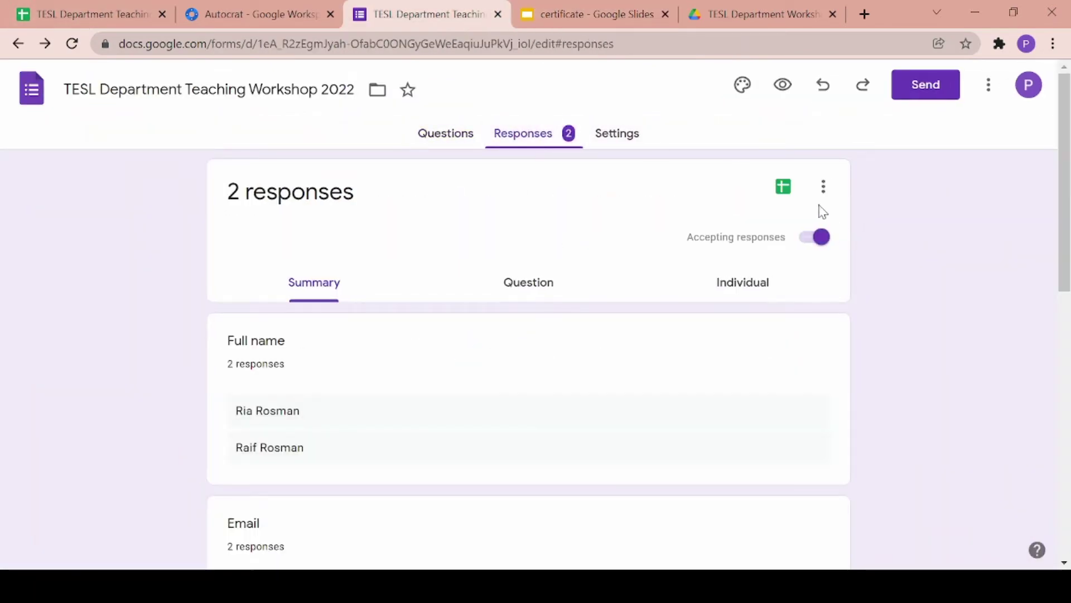
click(791, 192)
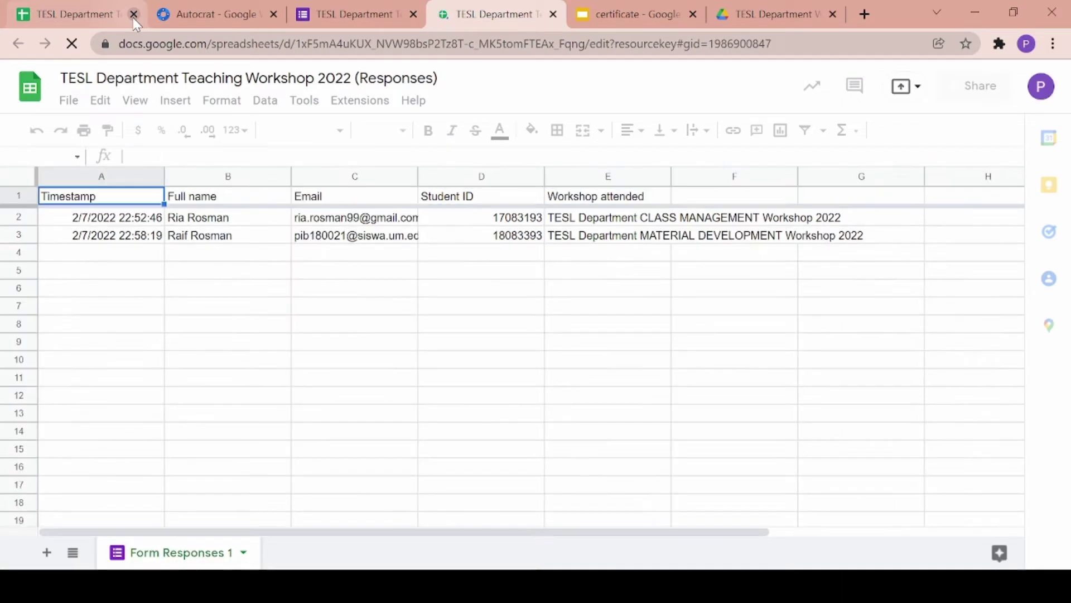
click(134, 15)
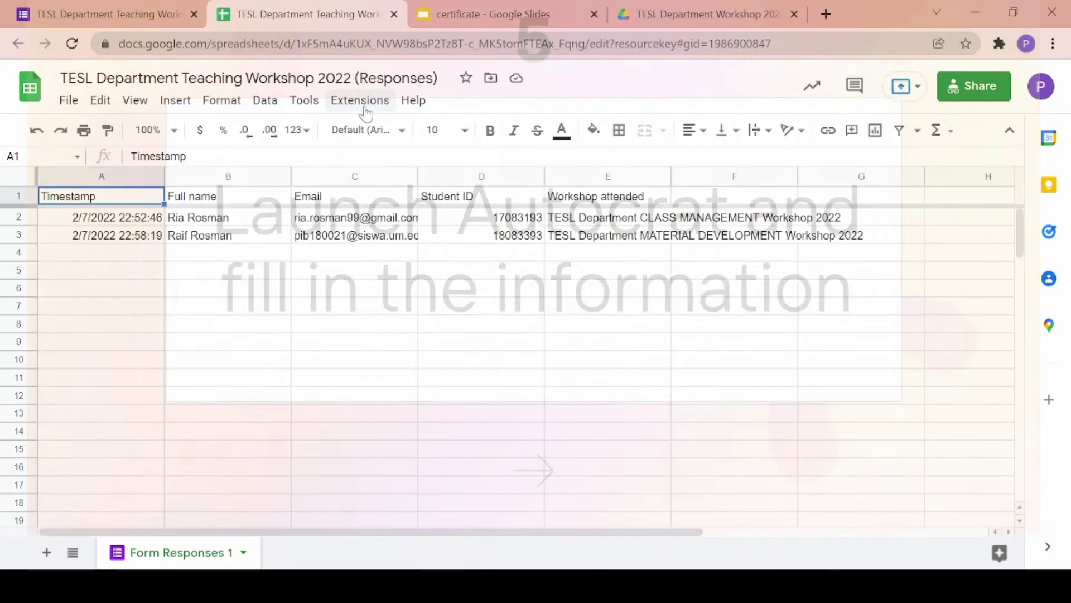
- Launch Autocrat from Extensions, start a NEW JOB, and focus the Job name field
click(366, 106)
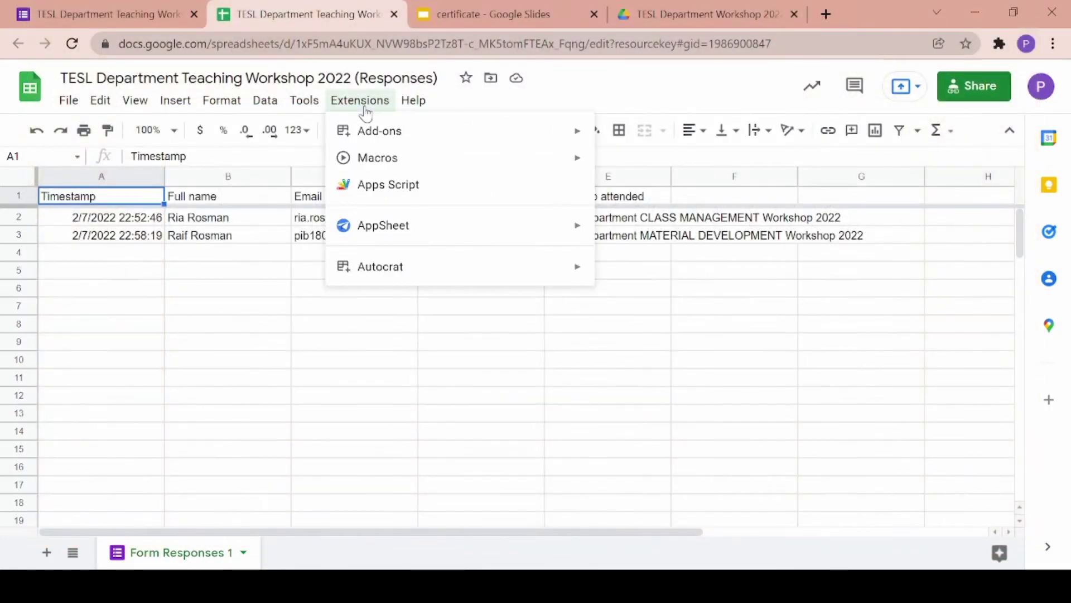
mouse_move(531, 275)
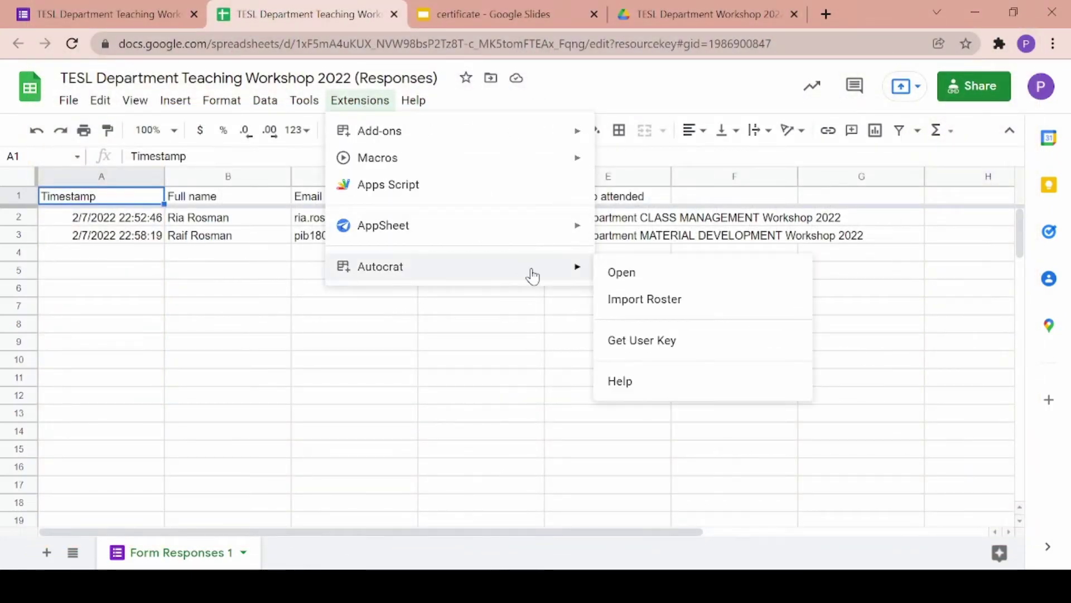
click(637, 282)
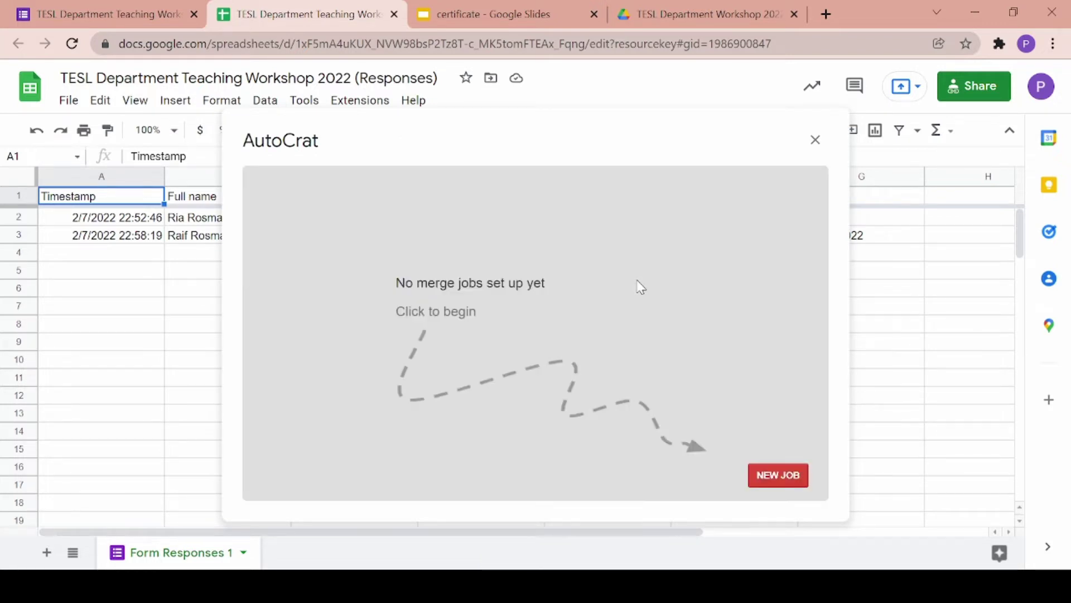
click(777, 475)
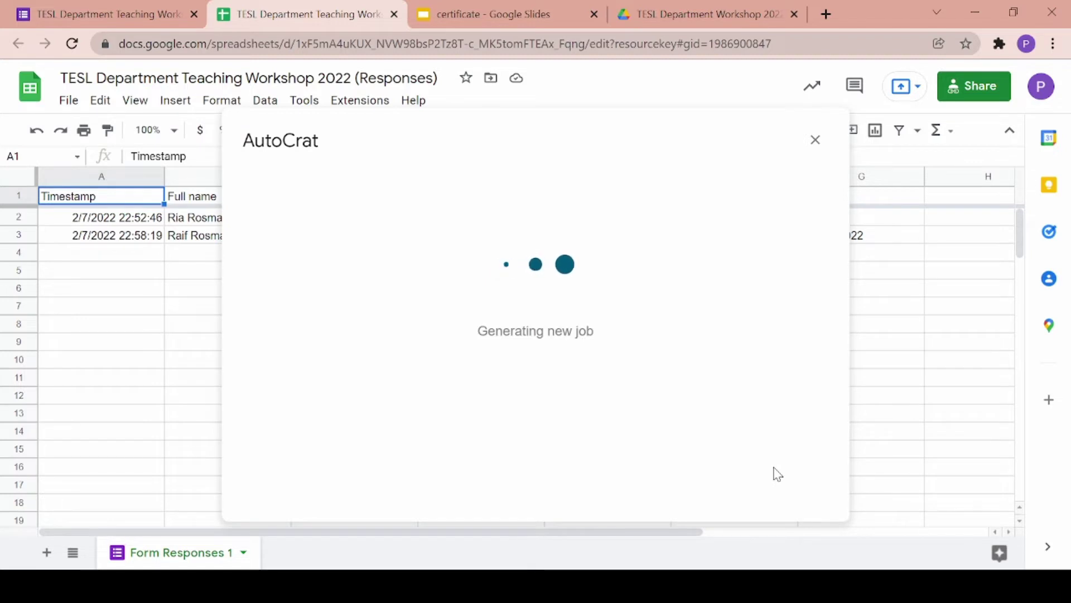
click(641, 256)
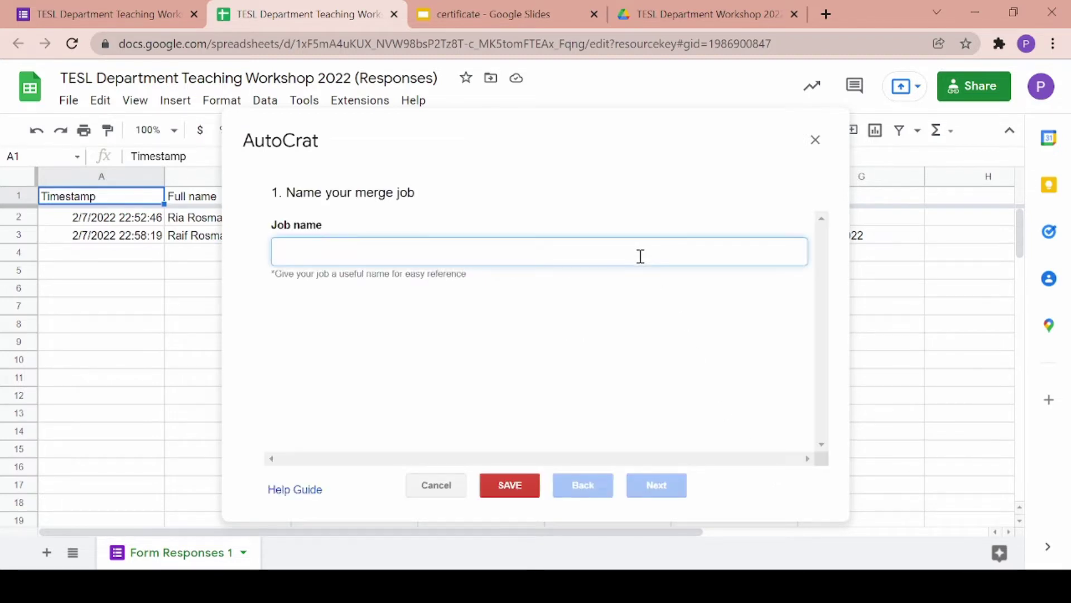
- Name the job Workshop Certificates, use the 'certificate' slides as template, and preview it
text(Workshop Certificates)
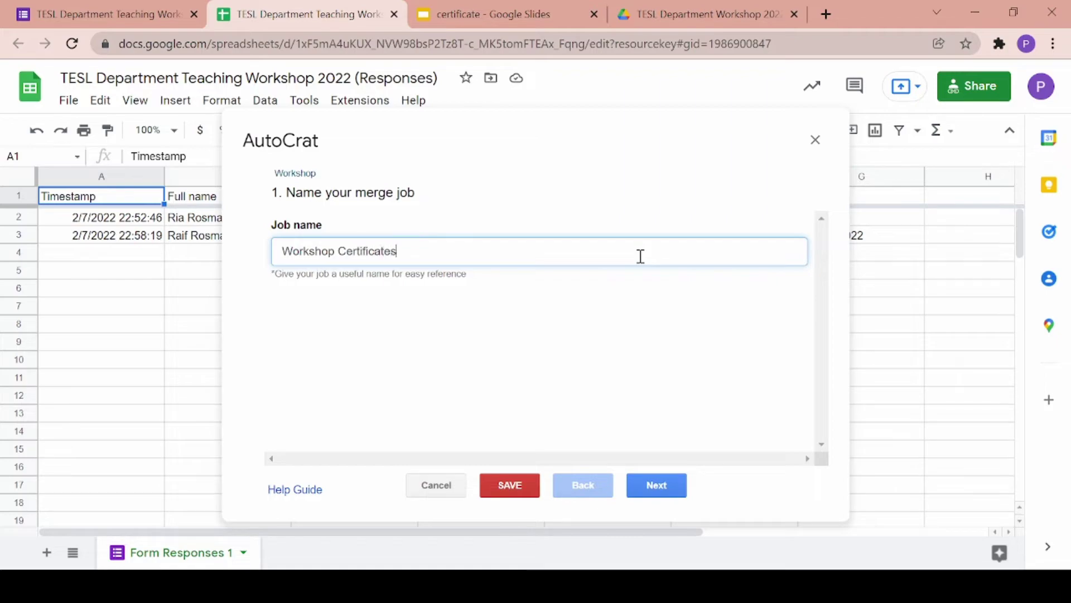
click(656, 486)
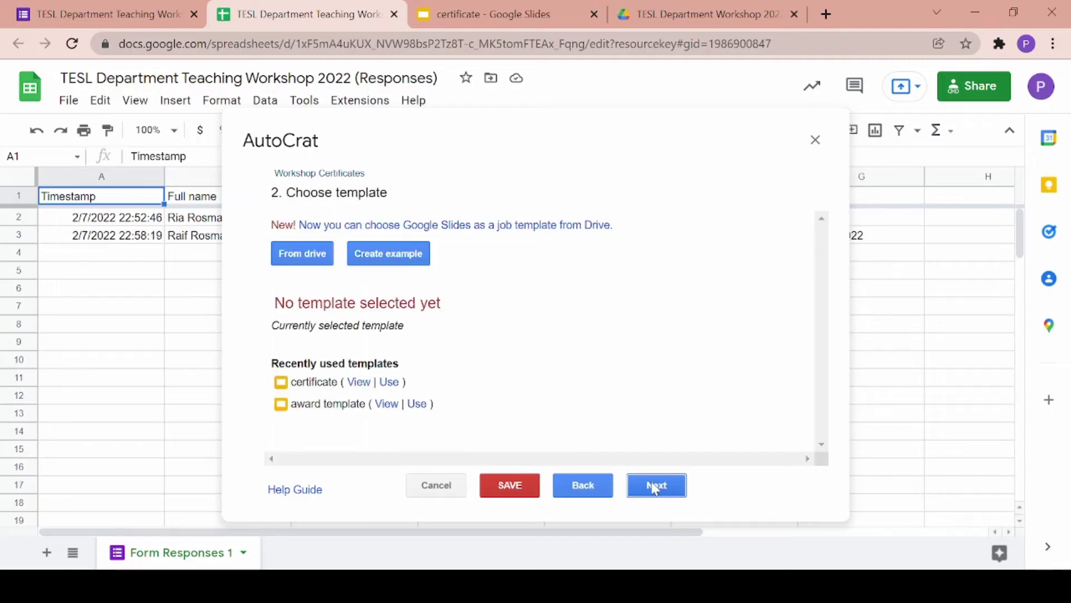
click(390, 382)
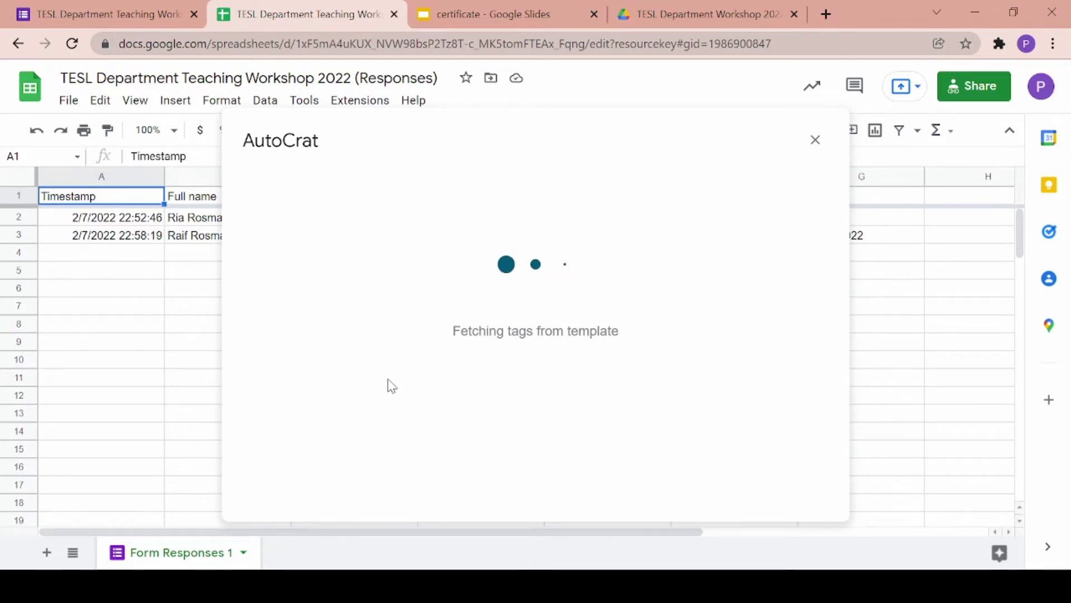
click(594, 14)
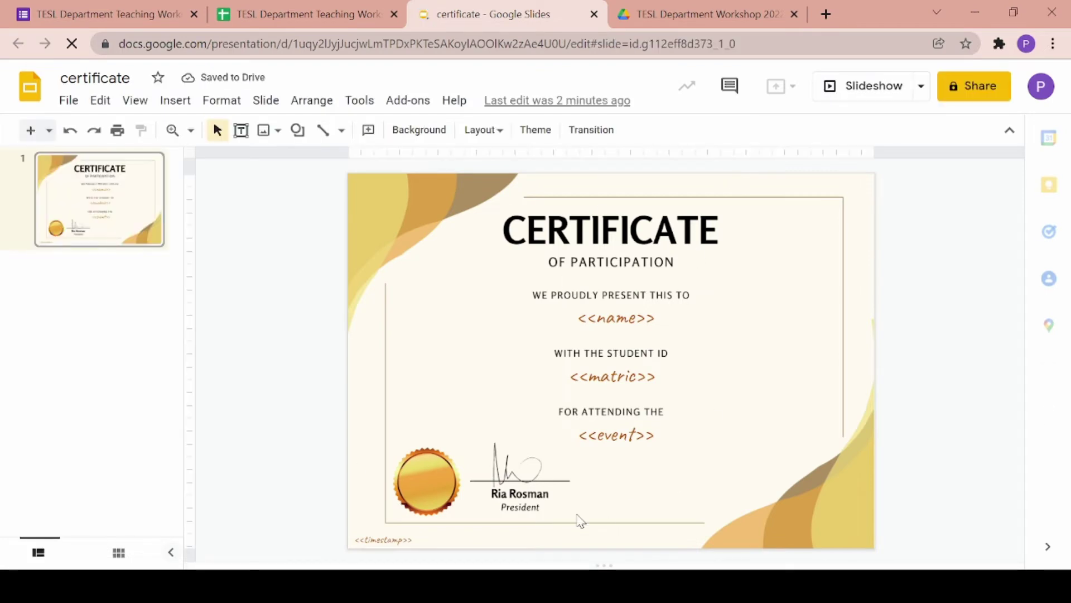
click(254, 14)
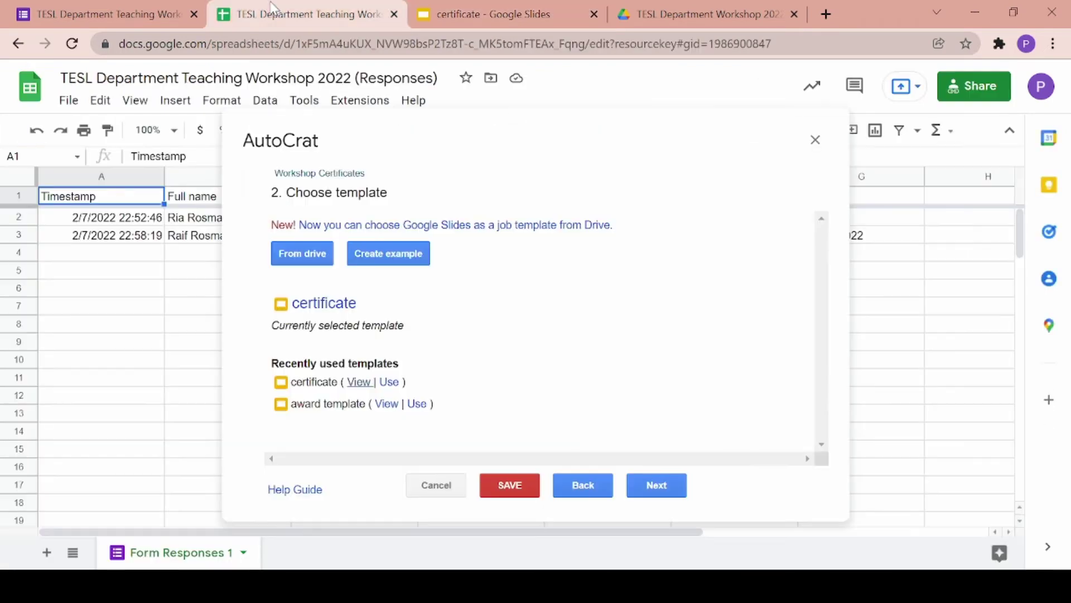
- Compare the spreadsheet's response columns with the certificate template's merge tags
click(657, 485)
scroll(593, 407, down, 2)
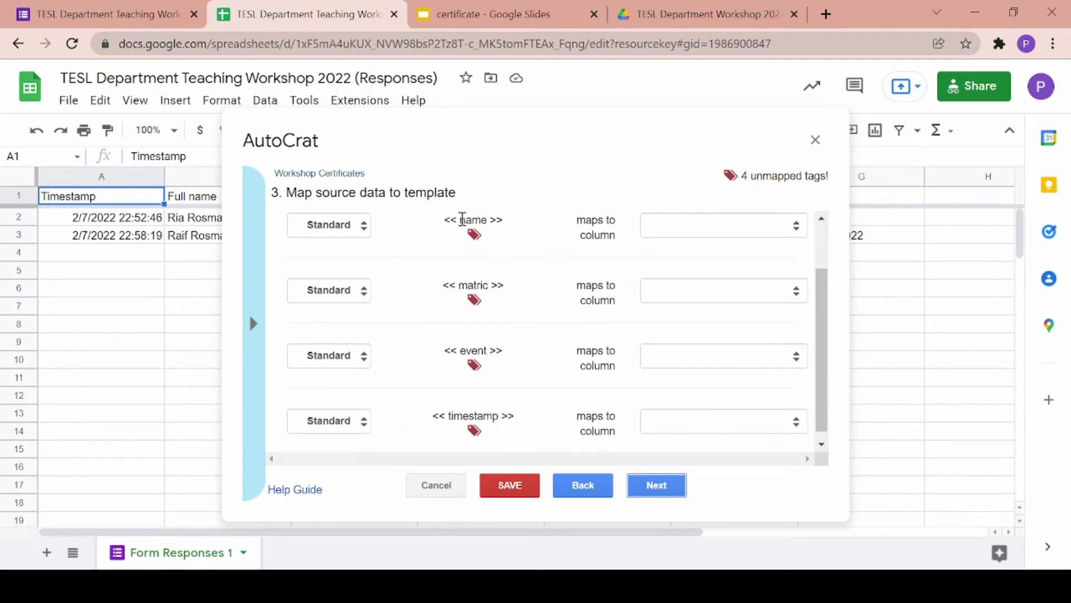
click(133, 14)
scroll(399, 258, down, 10)
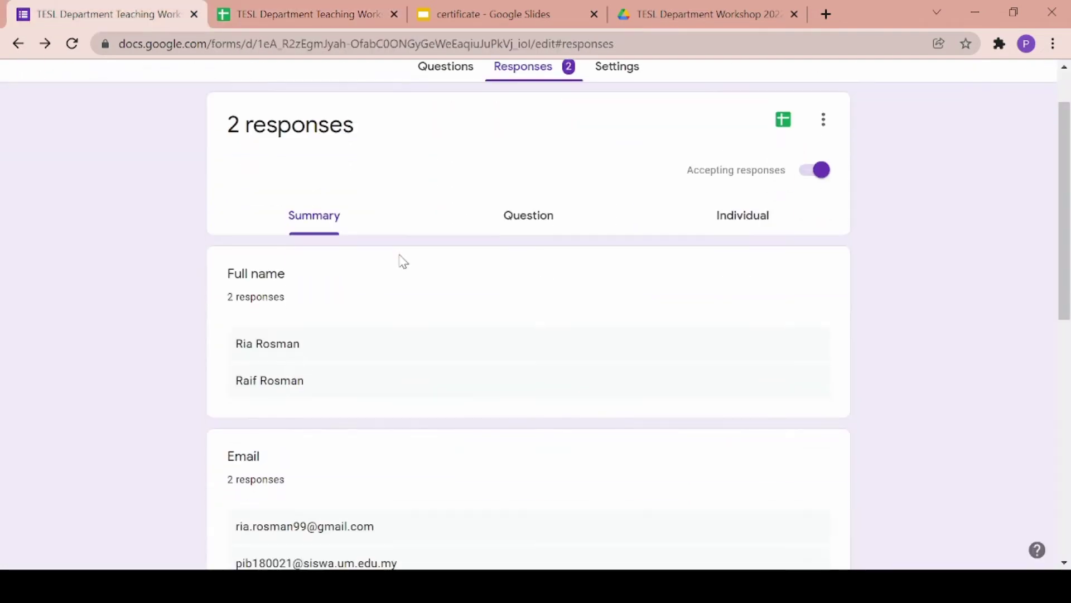
click(505, 15)
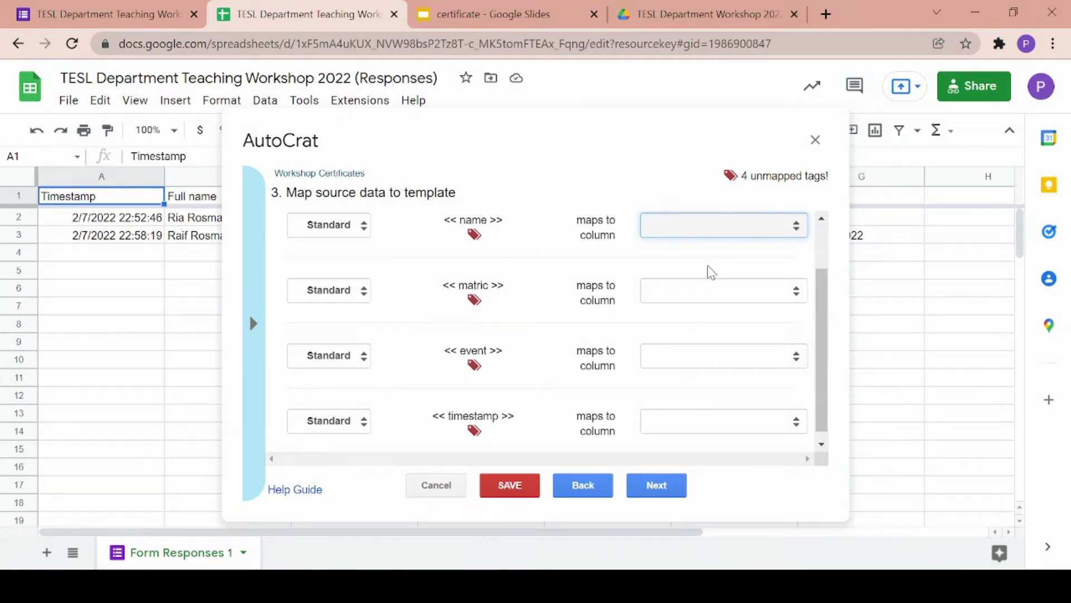
- Map name, matric, event and timestamp to Full name, Student ID, Workshop attended and Timestamp
click(709, 272)
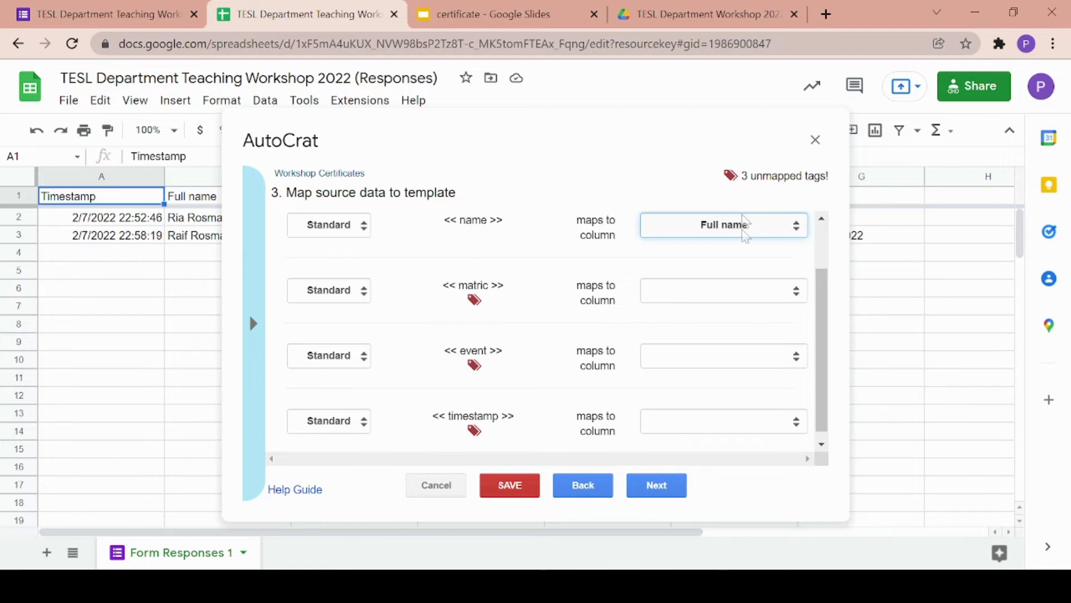
click(720, 298)
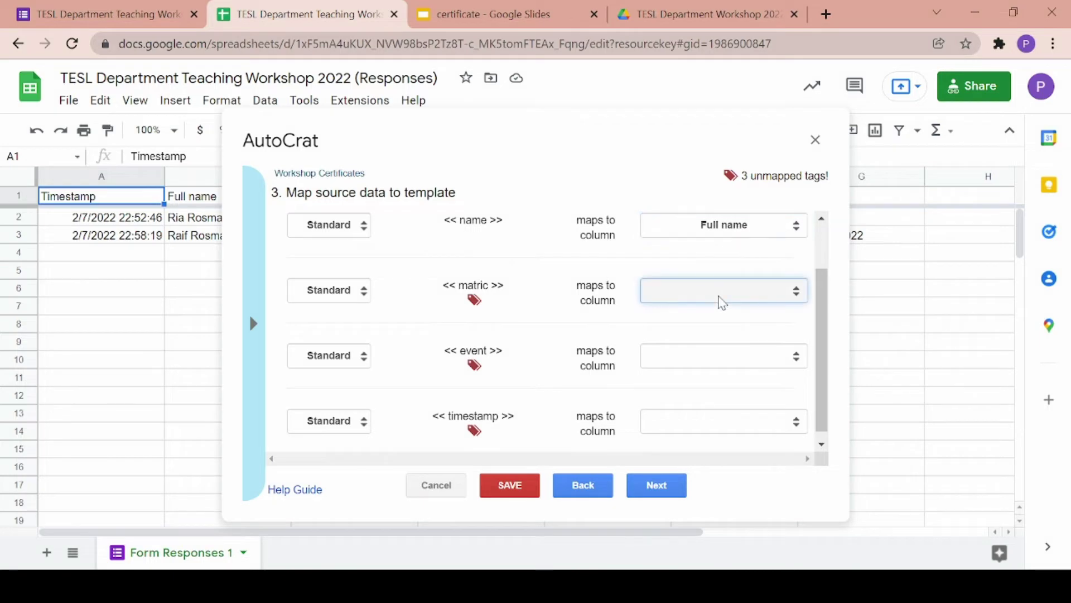
click(736, 365)
click(692, 363)
click(693, 441)
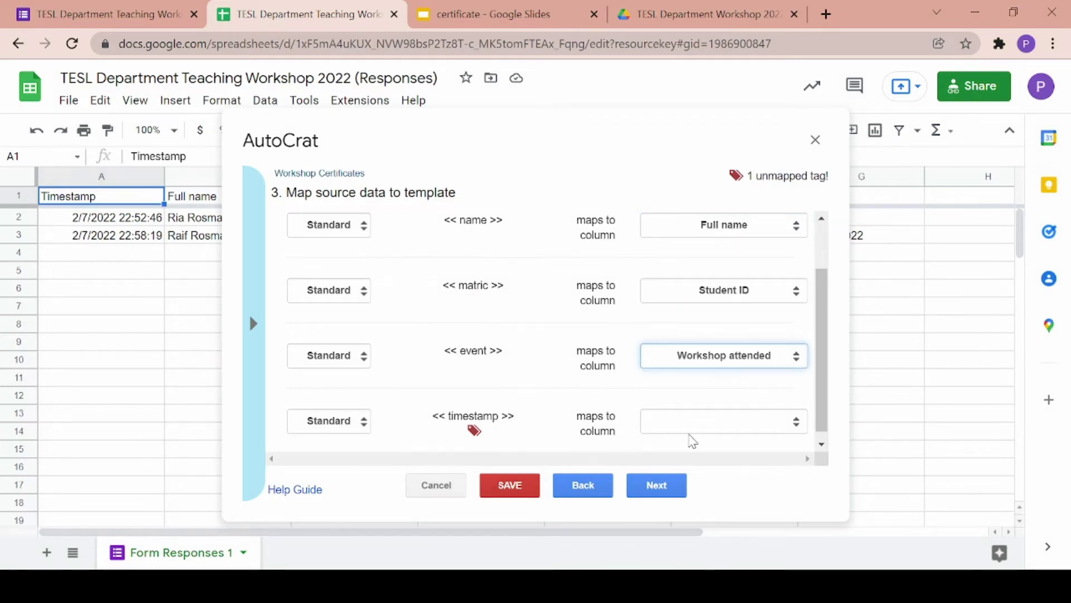
click(692, 423)
click(706, 461)
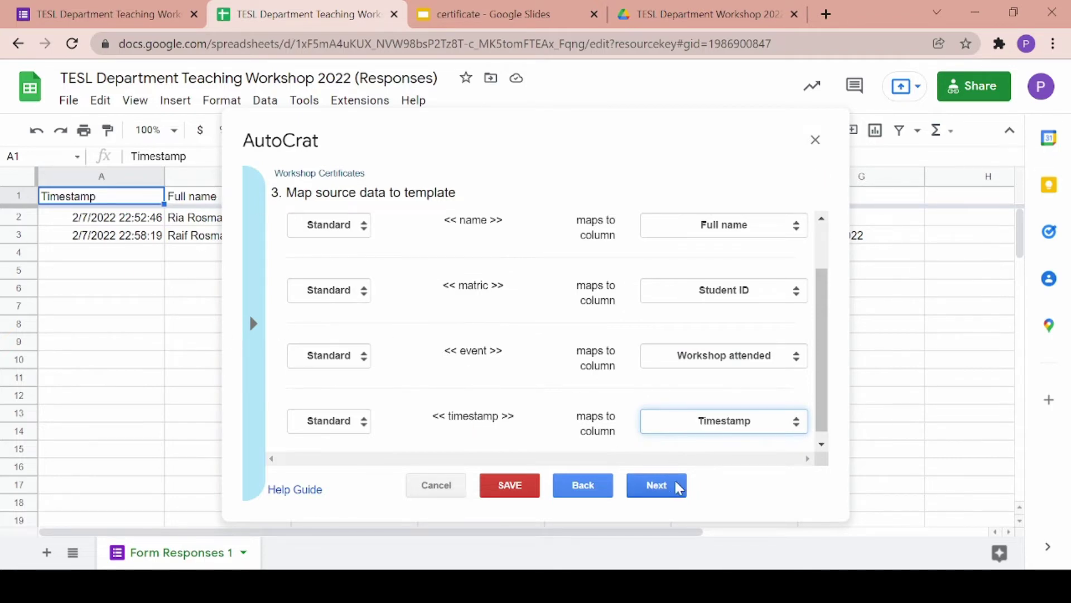
click(657, 485)
- Set the output file name to 'Certs for Workshop' and the file type to PDF
click(527, 240)
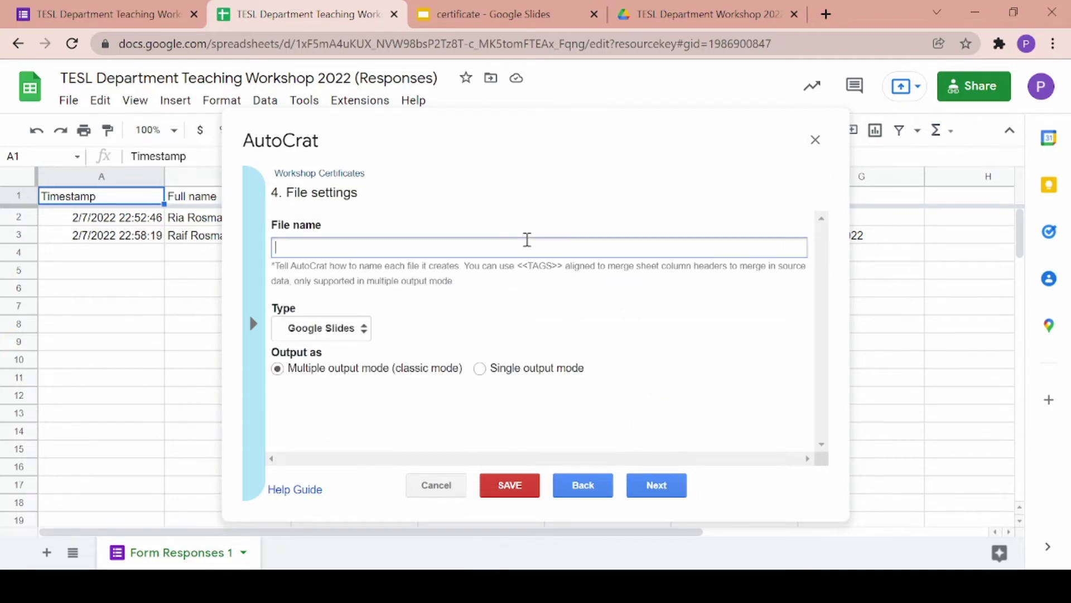
text(Certs for Workshop)
click(327, 333)
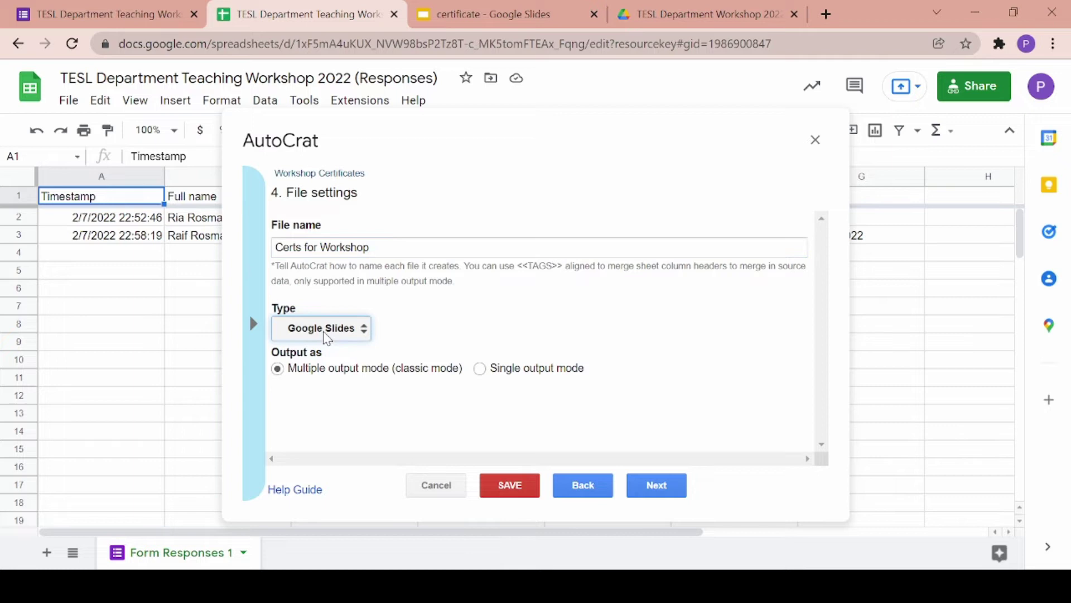
click(343, 363)
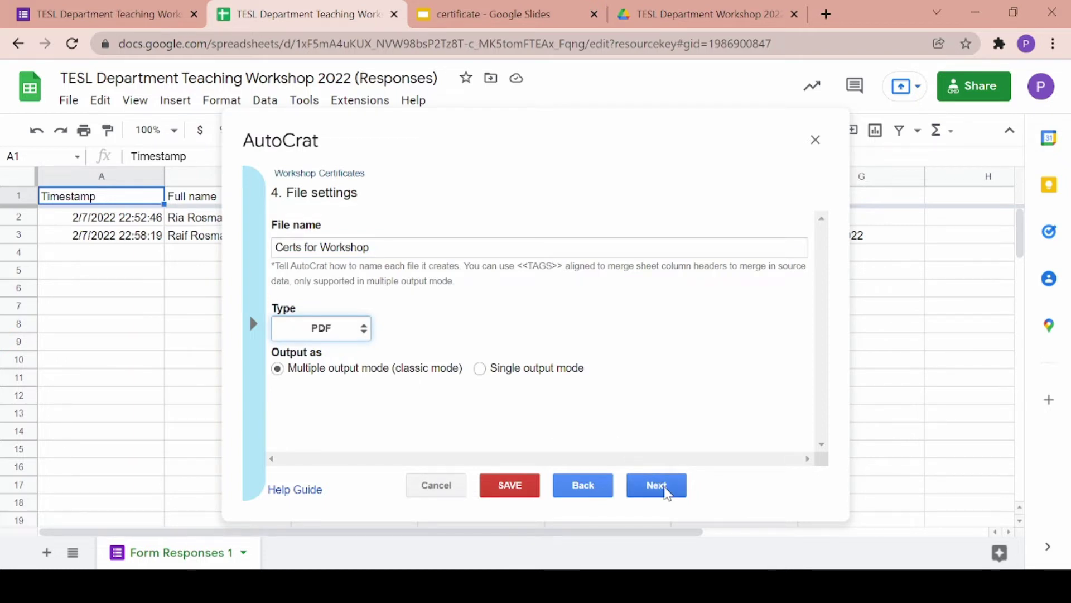
click(665, 491)
- Save output to the TESL Department Workshop 2022 - Attendance folder and skip the folder-reference and condition steps
click(783, 194)
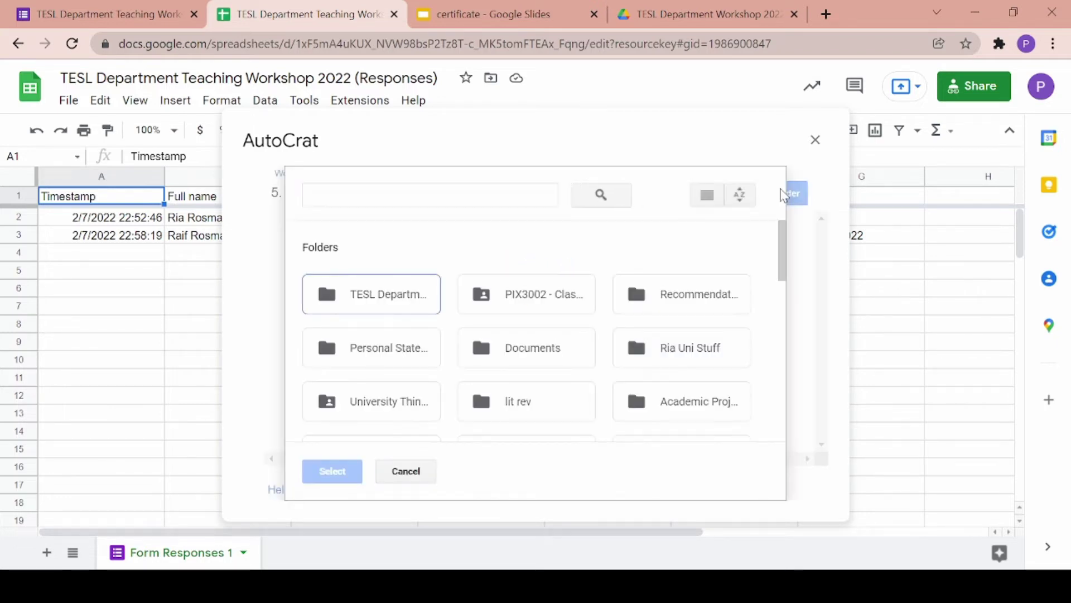
click(398, 288)
click(342, 472)
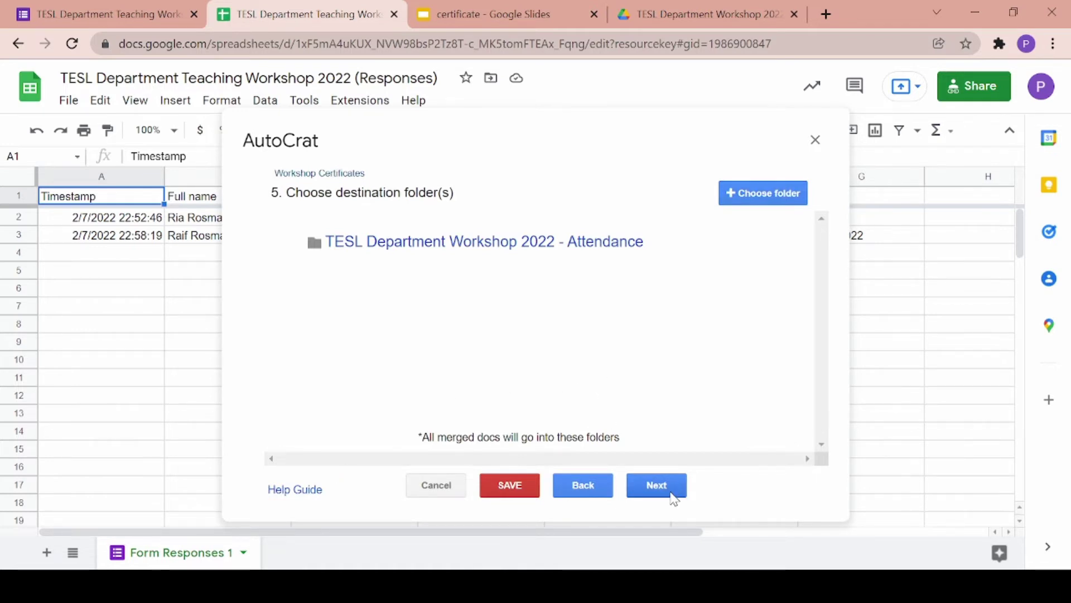
click(673, 12)
click(335, 14)
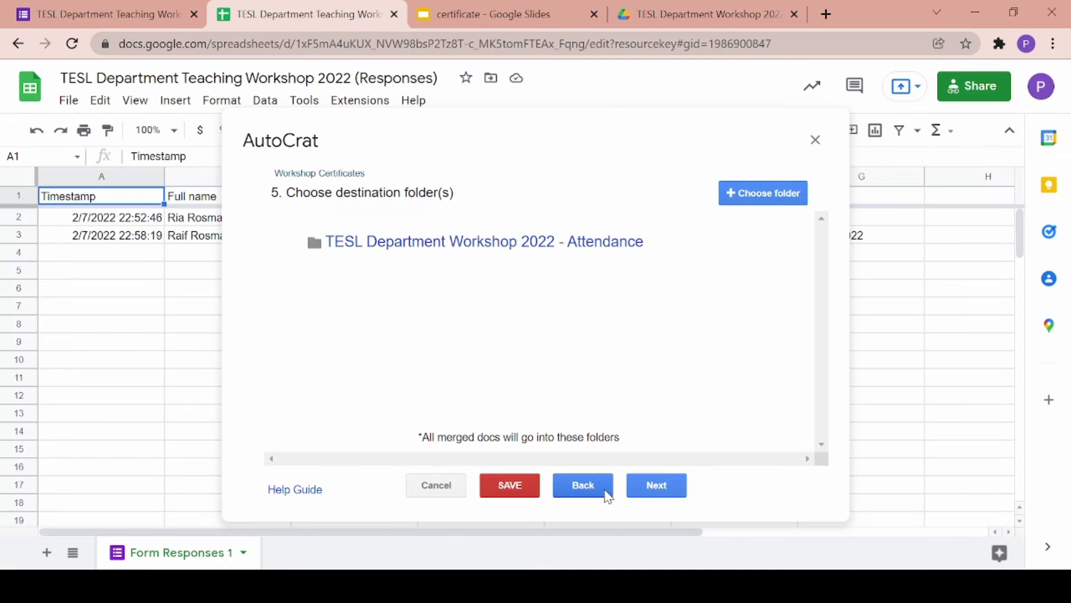
click(655, 497)
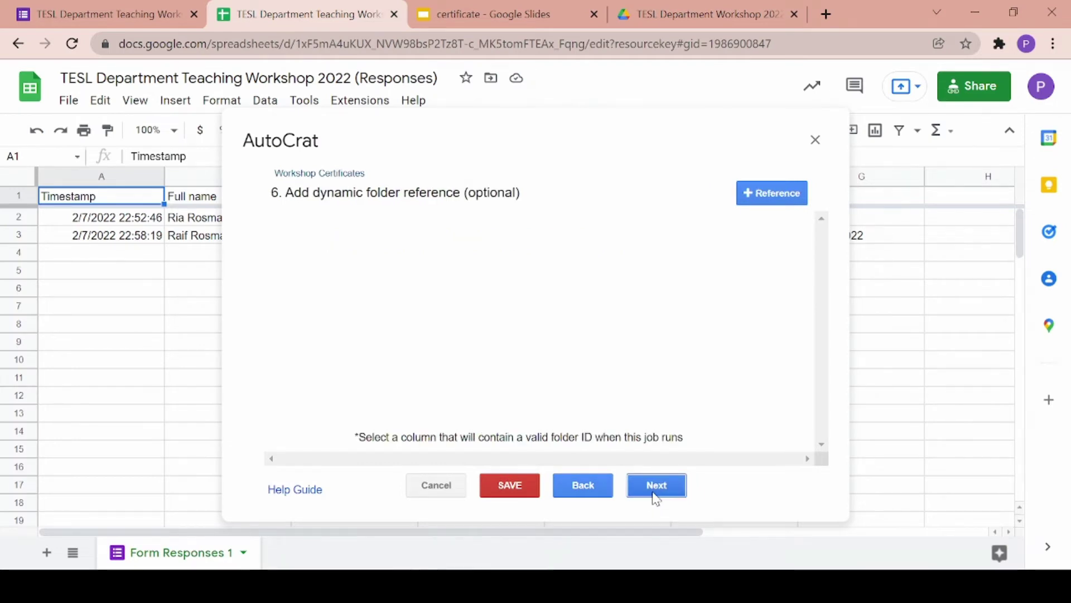
click(656, 496)
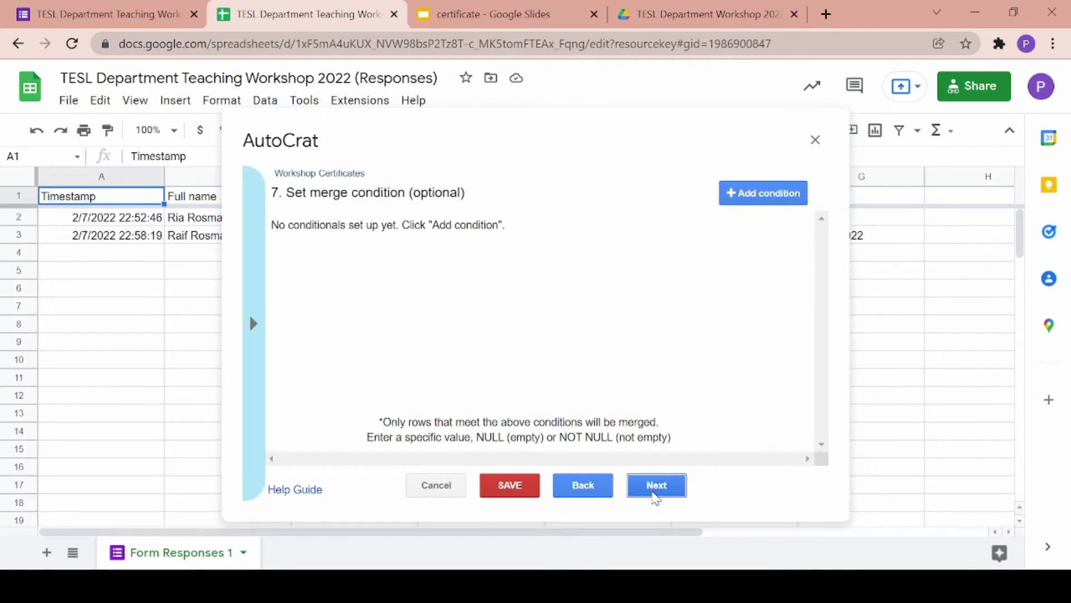
- Set Share doc to Yes, collaborator re-sharing to No, and send from the generic no-reply address
click(656, 497)
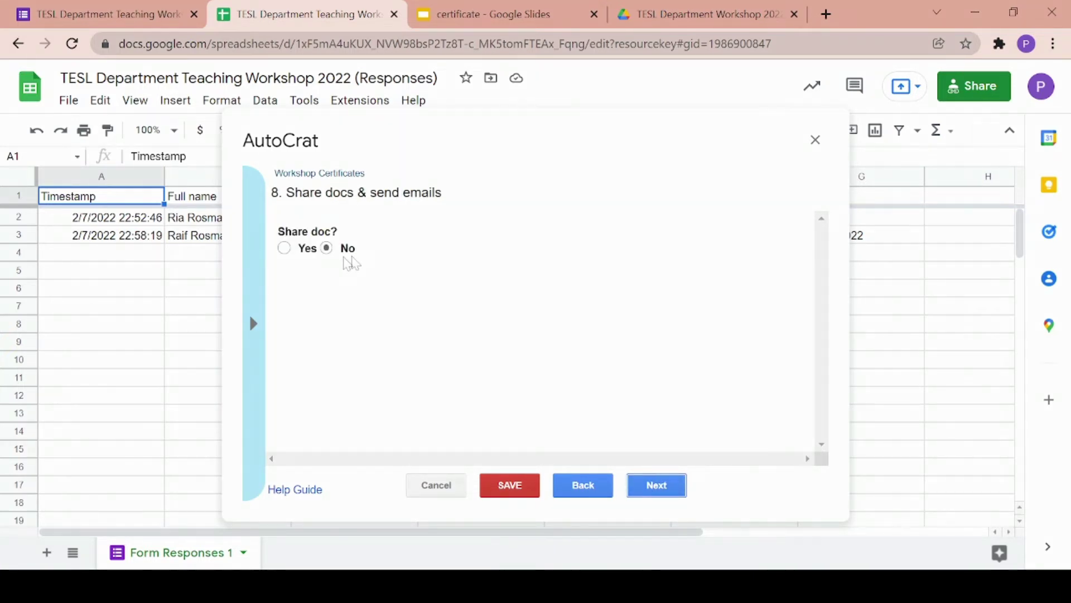
click(284, 249)
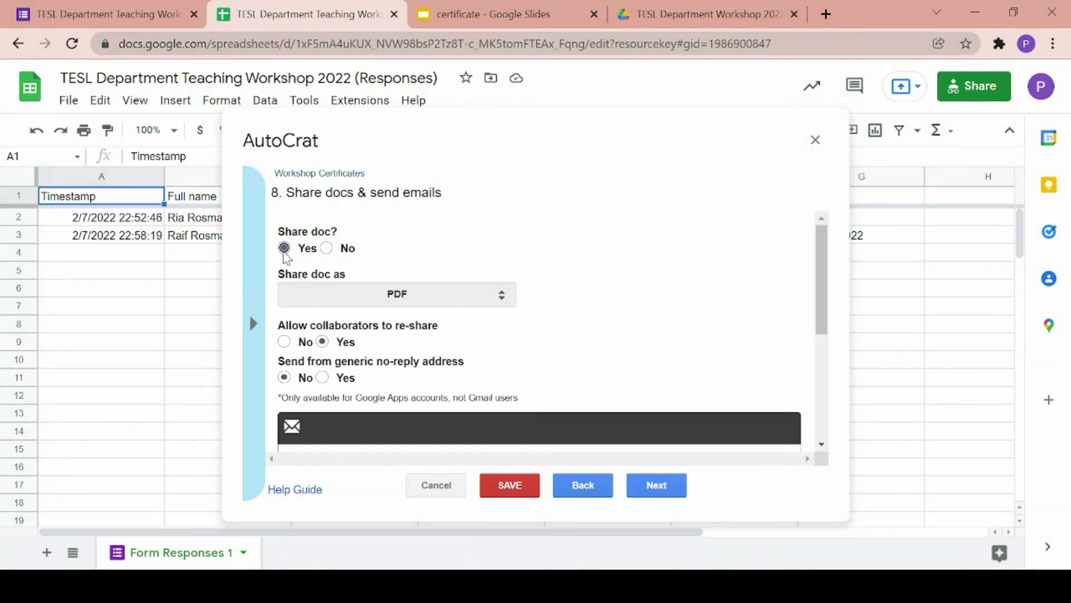
scroll(452, 257, down, 1)
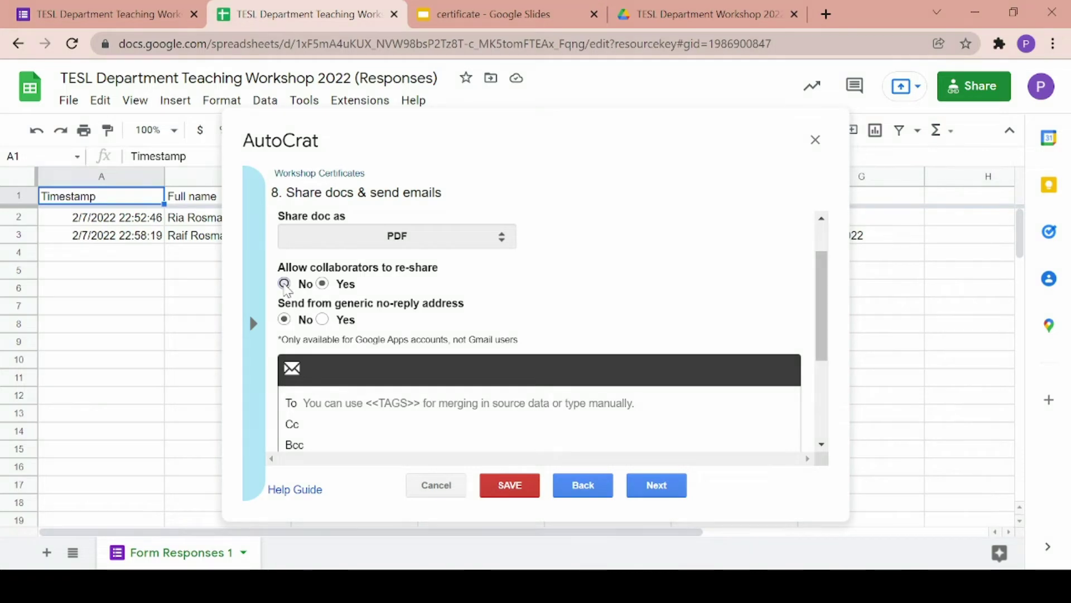
click(285, 283)
click(324, 320)
scroll(326, 323, down, 2)
scroll(327, 324, down, 2)
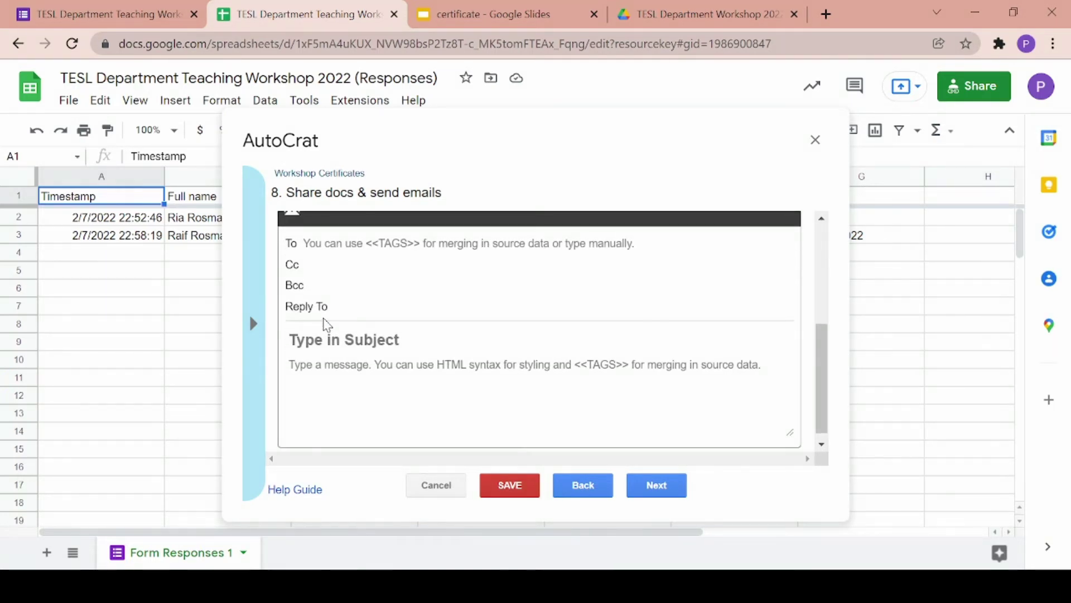
scroll(327, 325, up, 1)
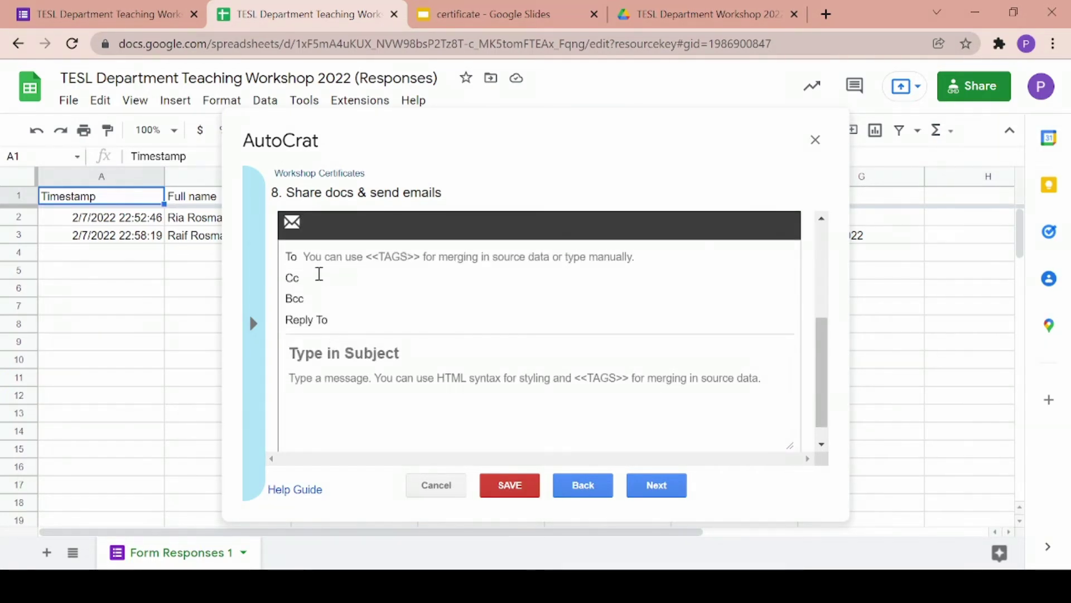
- Set the email recipient to <<Email>> and the subject to 'TESL Workshop Certificate'
click(313, 256)
text(<<)
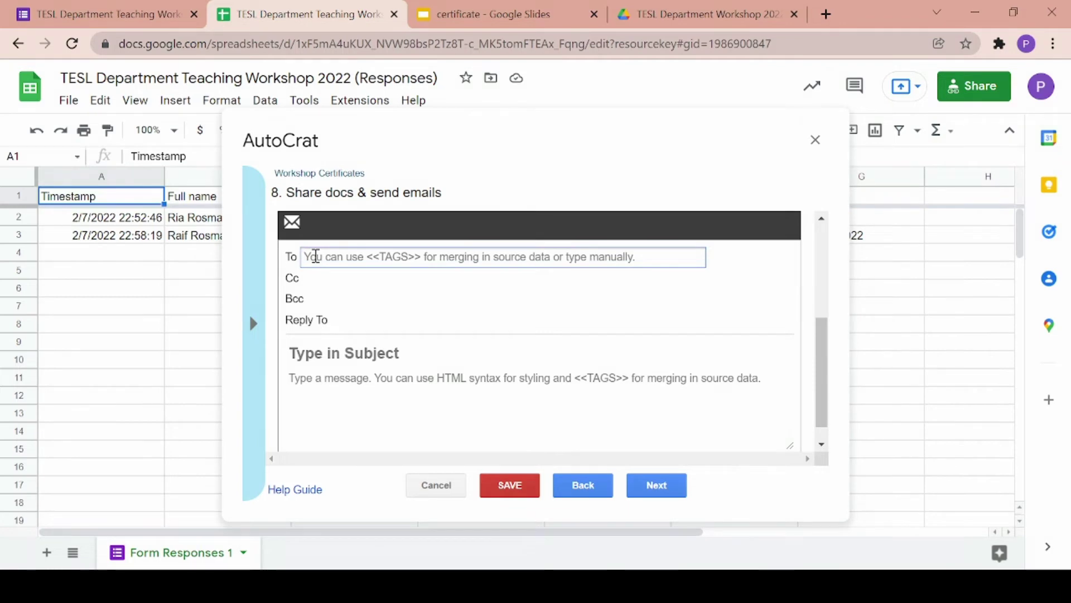
text(Email>)
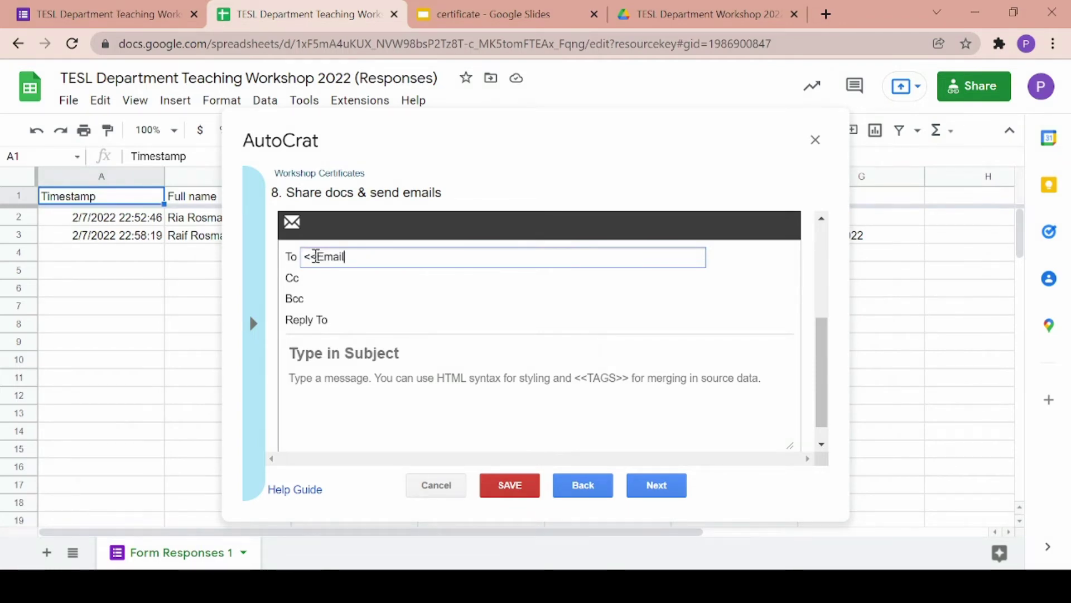
text(>)
click(346, 354)
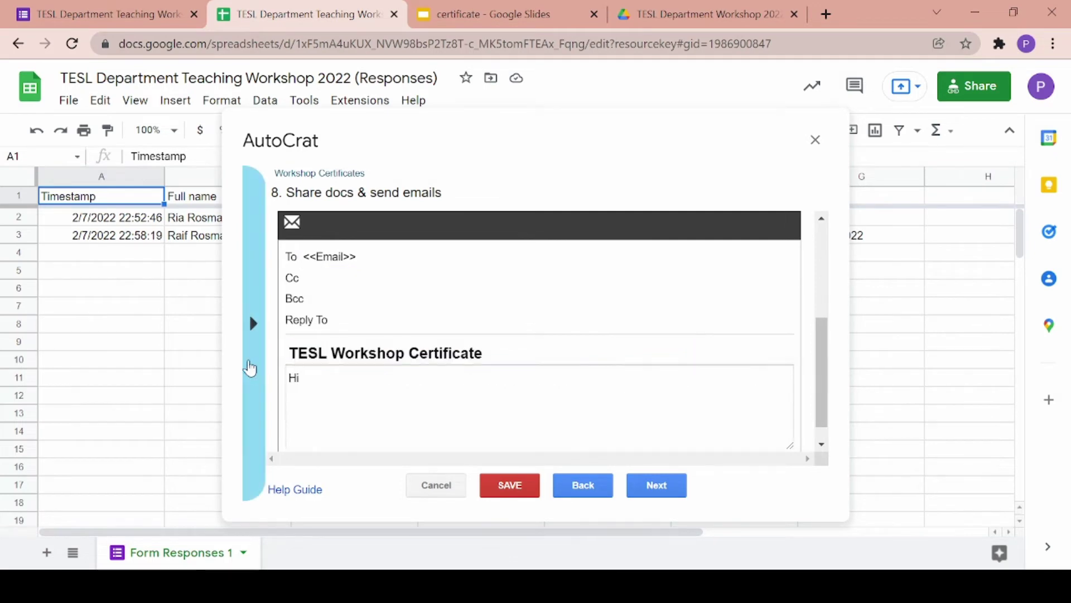
click(250, 365)
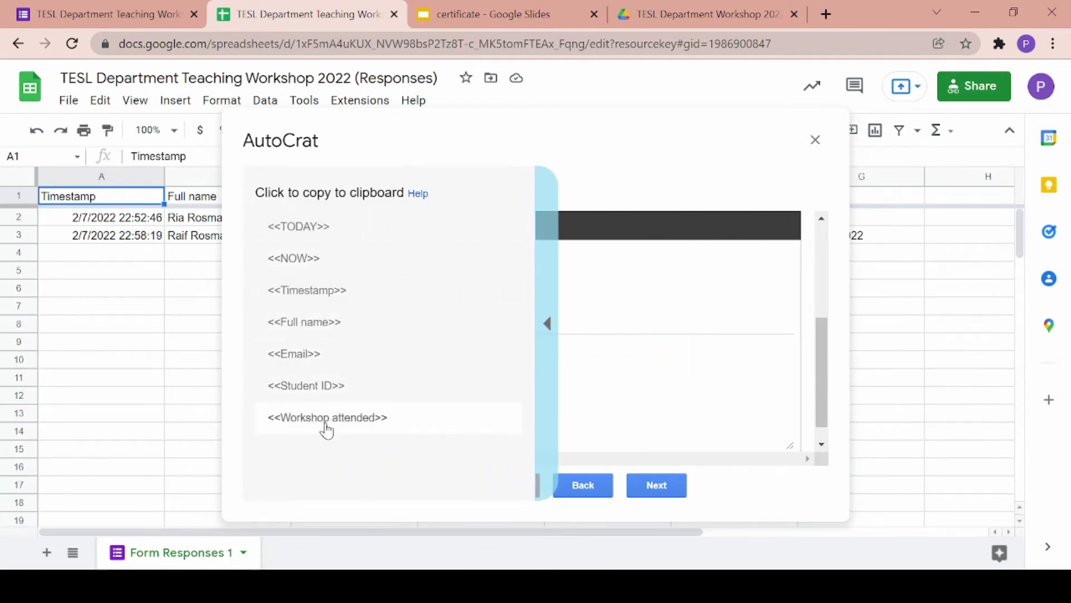
click(320, 325)
click(347, 354)
text(TESL Work)
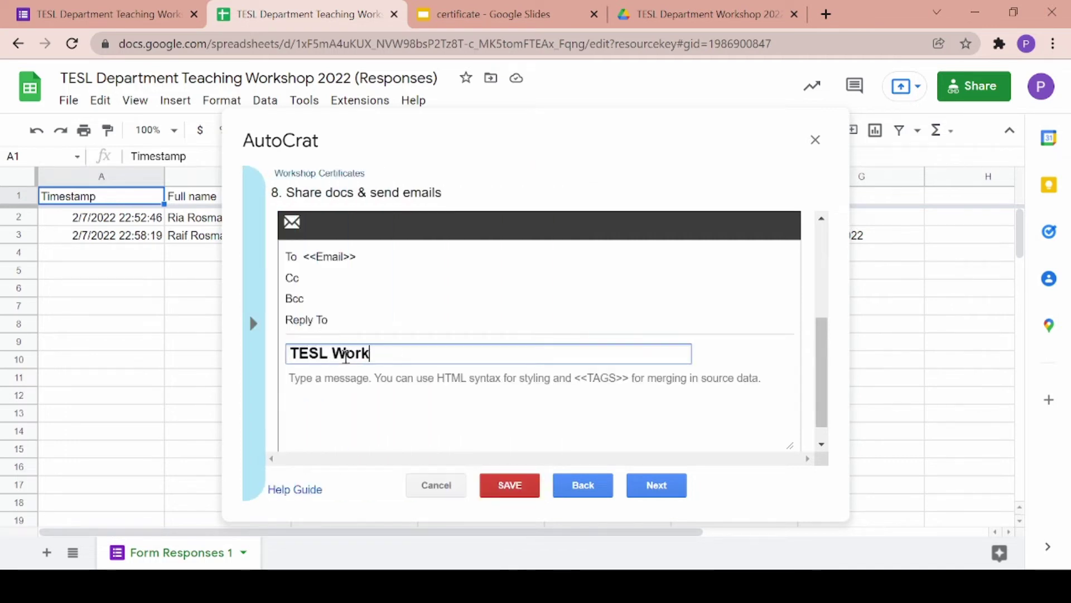
text(shop Certificate)
- Write the body 'Hi <<Full name>>. Thank you for attending the <<Workshop attended>>. We hope to see you again next year.'
click(329, 376)
text(Hi <<Full name>>)
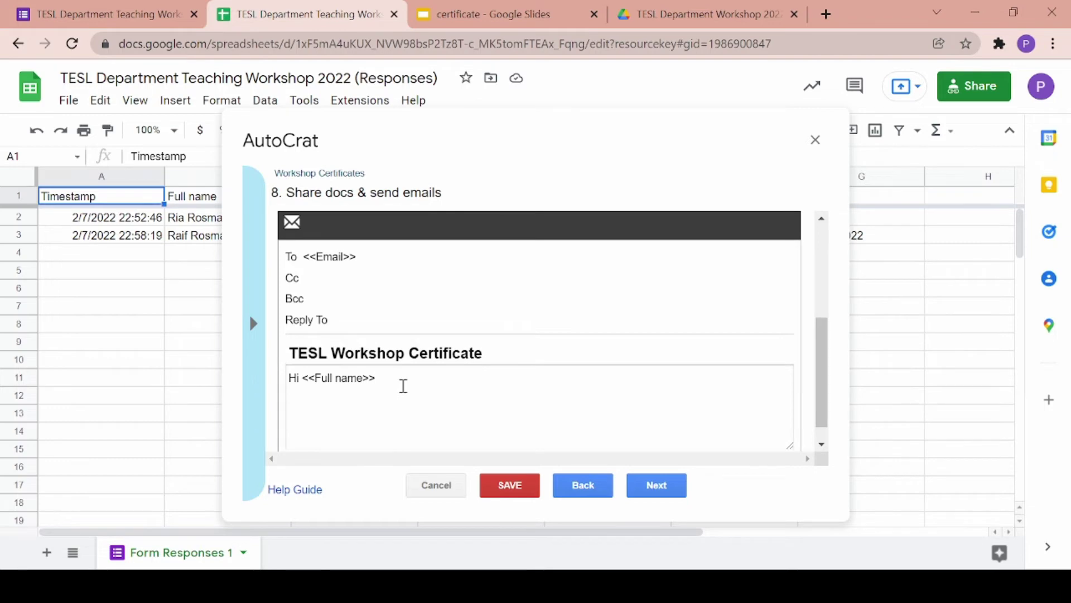
text(.)
key(Return)
key(Return)
text(Thank you for attending)
click(253, 323)
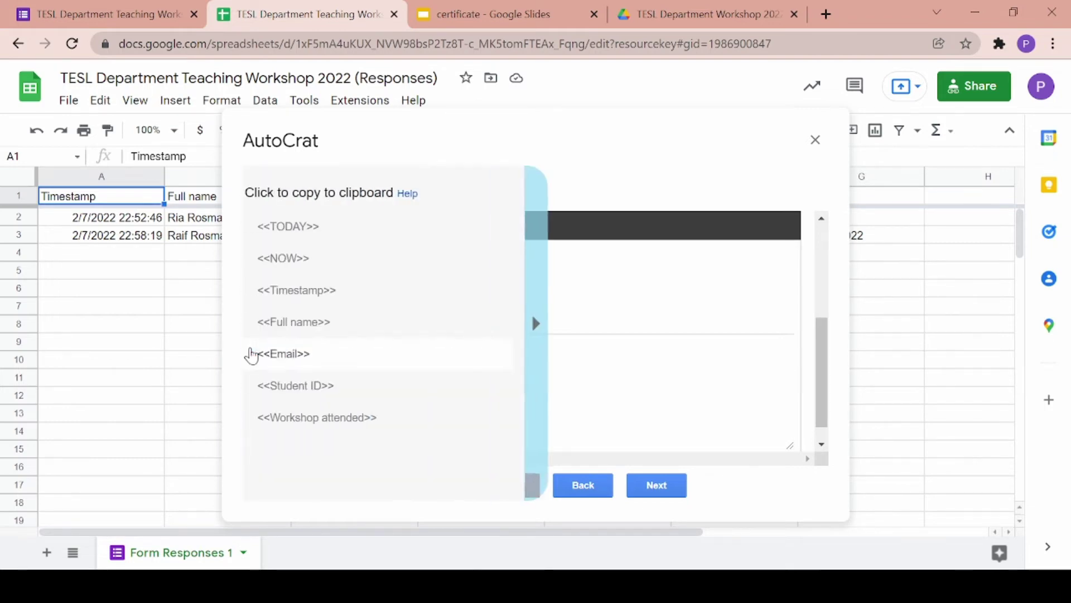
click(318, 423)
click(443, 407)
text(the)
text(<<Workshop attended>>)
text(. )
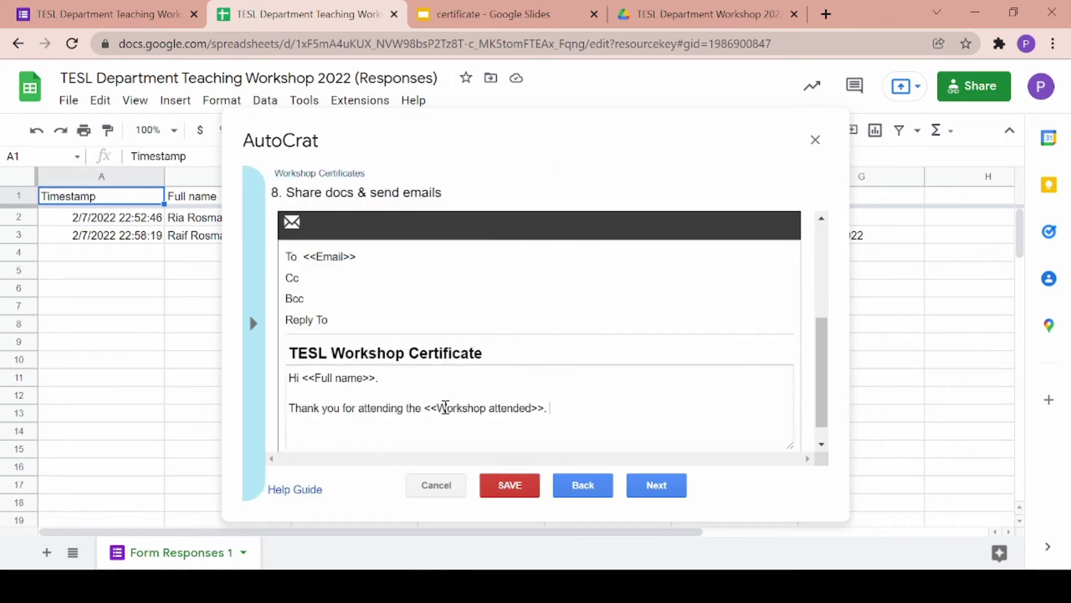
text(We hope to see you again)
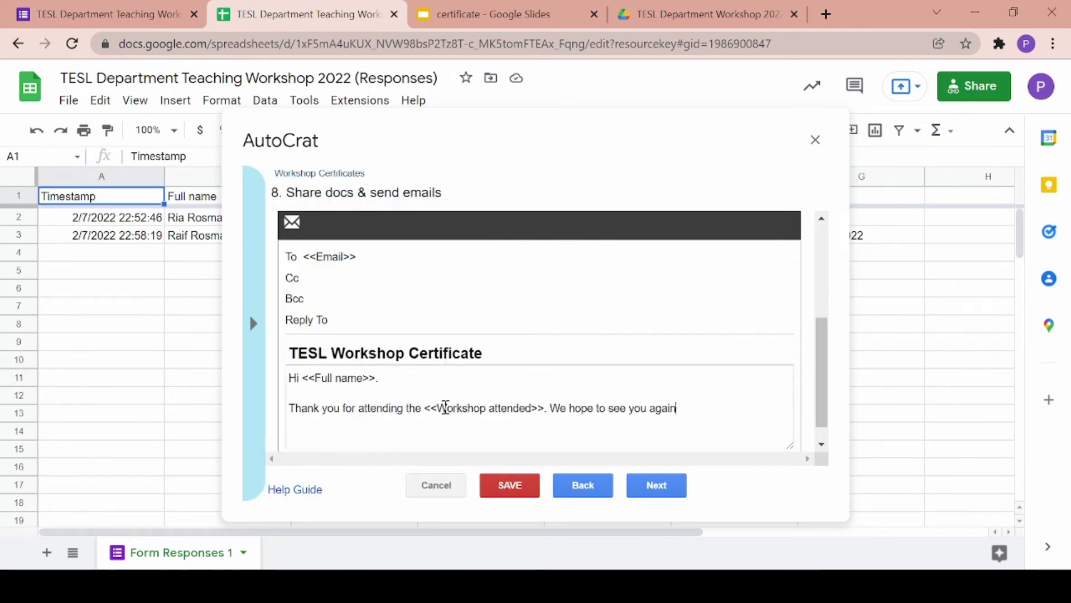
text( next year.)
click(651, 485)
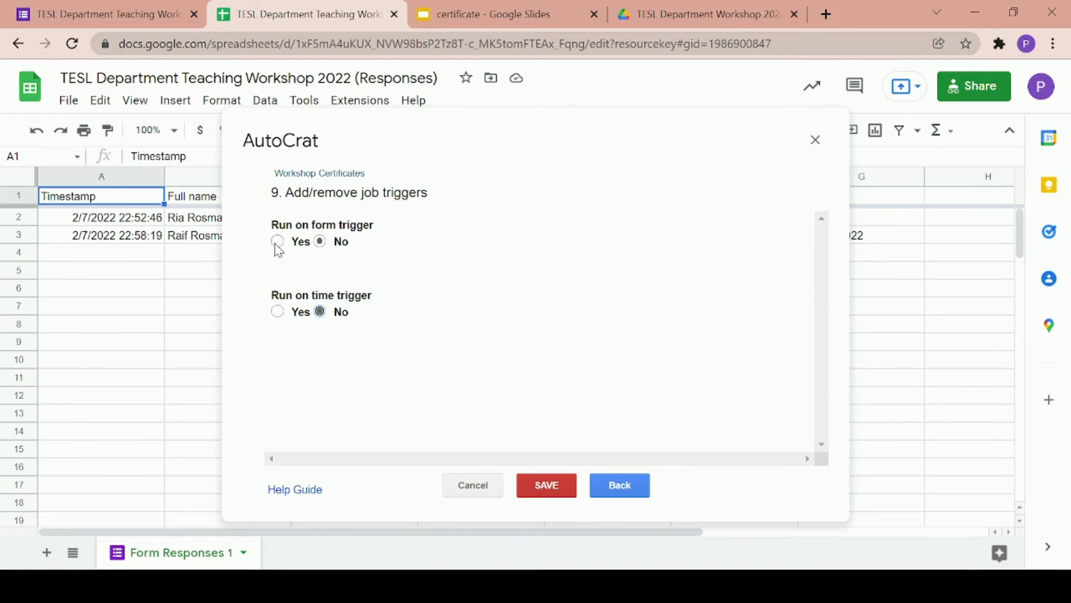
- Set Run on form trigger to Yes and leave Run on time trigger at No
click(277, 242)
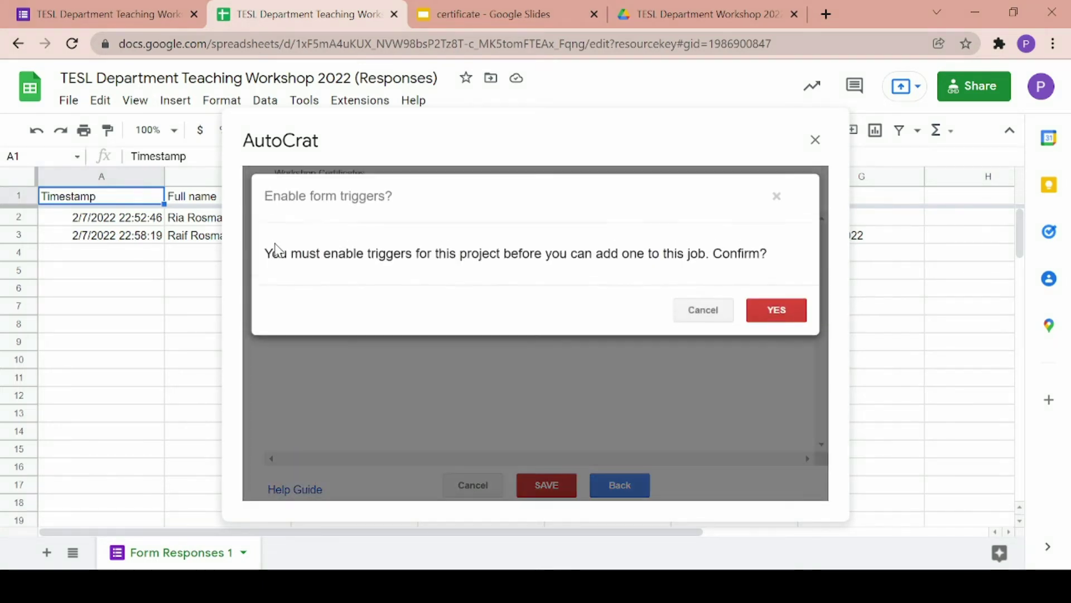
click(772, 309)
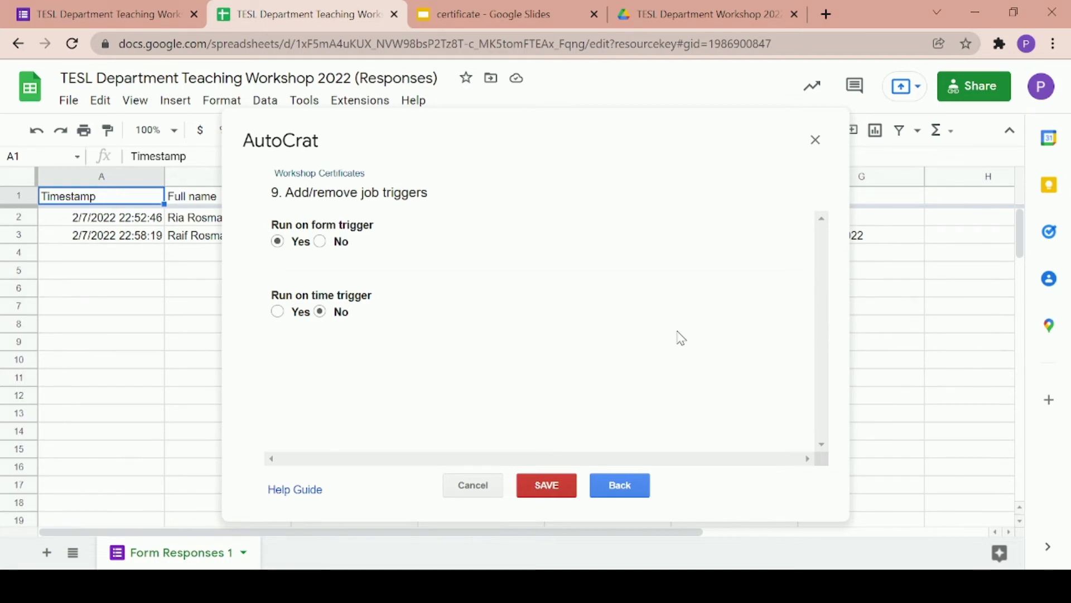
click(277, 311)
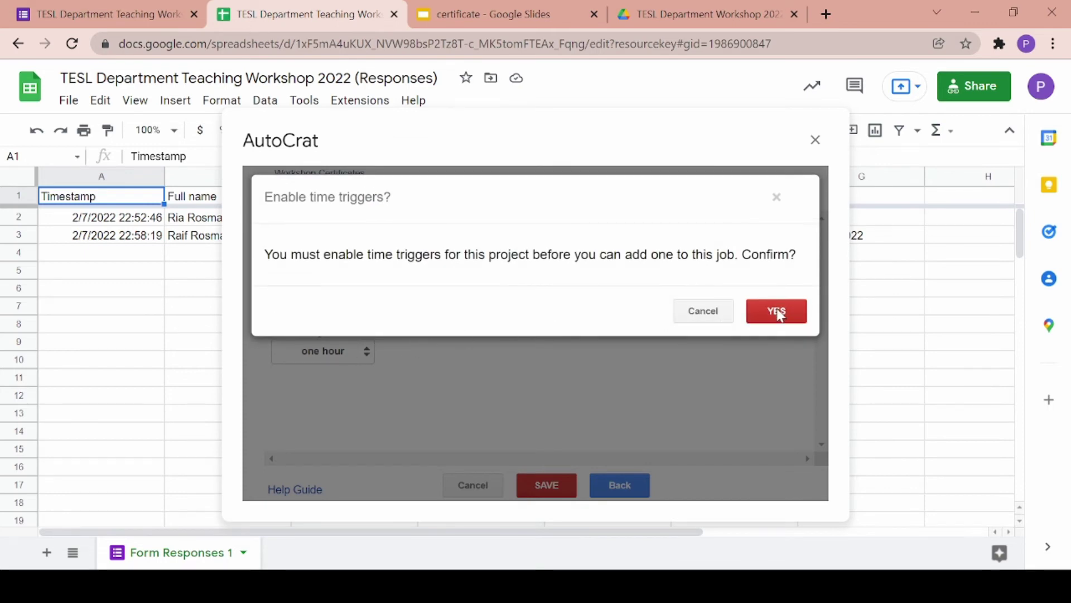
click(778, 313)
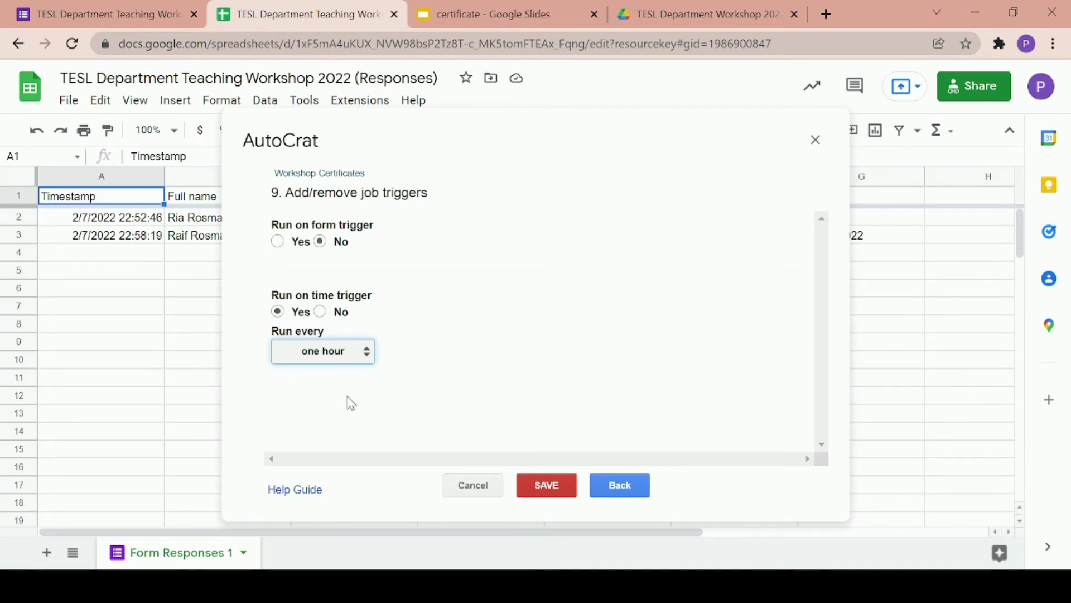
click(435, 411)
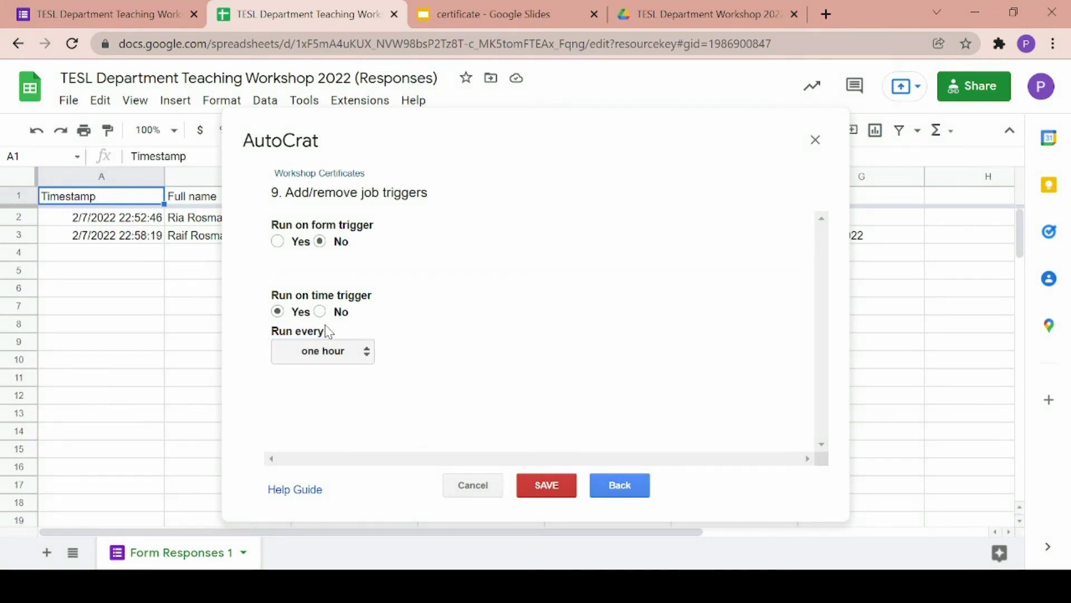
click(320, 311)
click(278, 241)
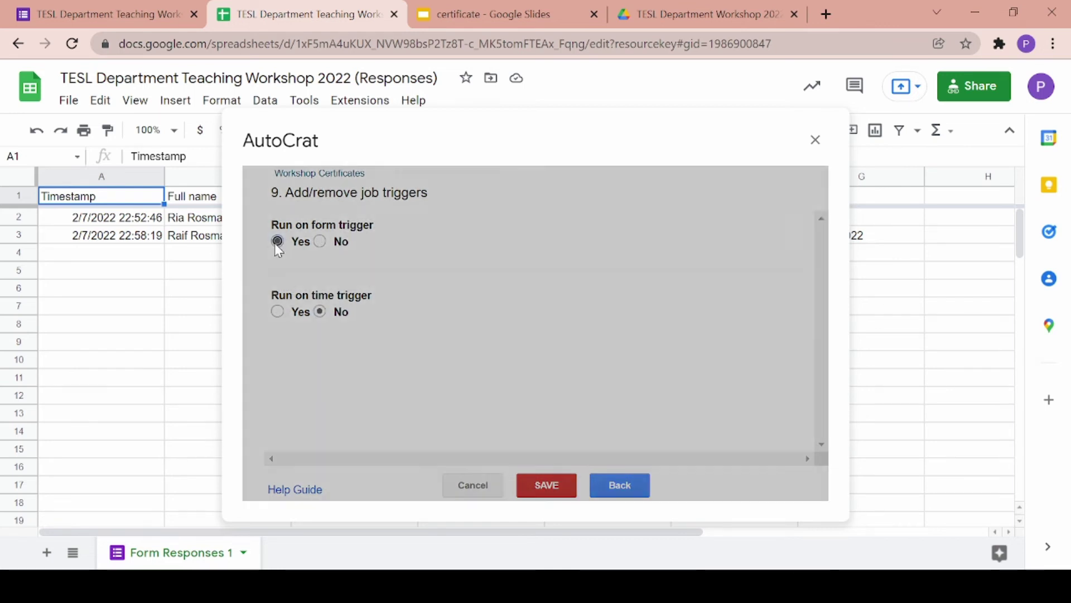
- Confirm enabling form triggers and run the Workshop Certificates job to merge both responses
click(773, 312)
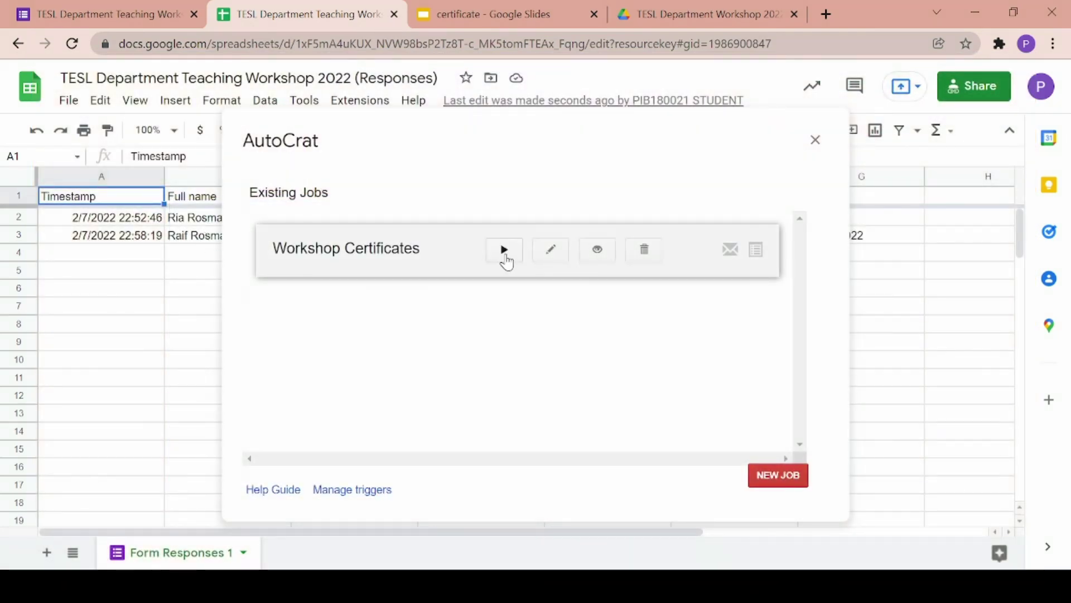
click(504, 252)
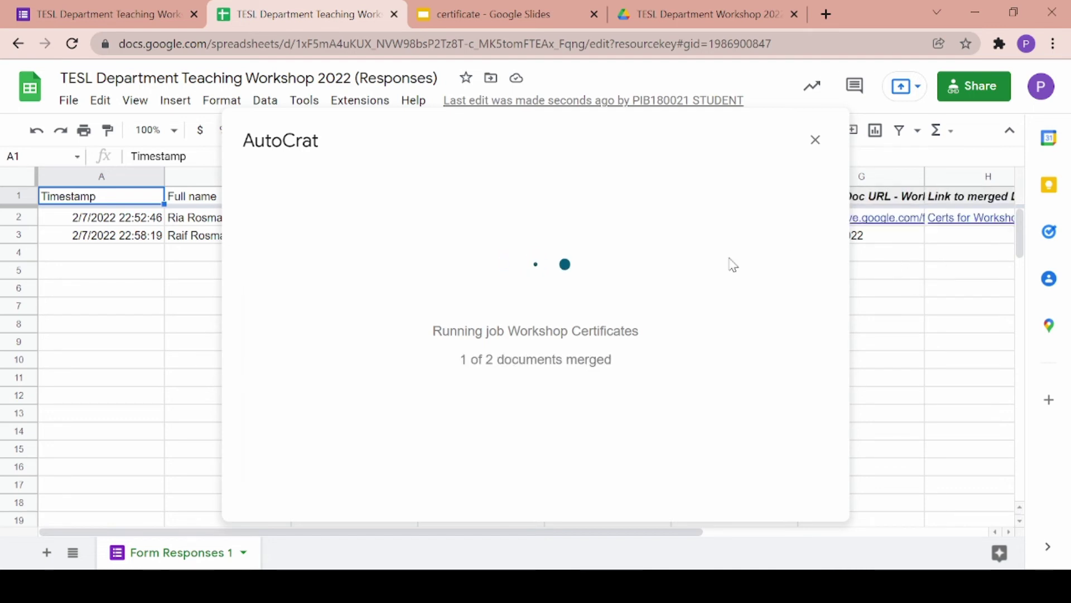
- Scroll to the new merge columns and open the first attendee's certificate PDF from its Merged Doc URL link
key(Escape)
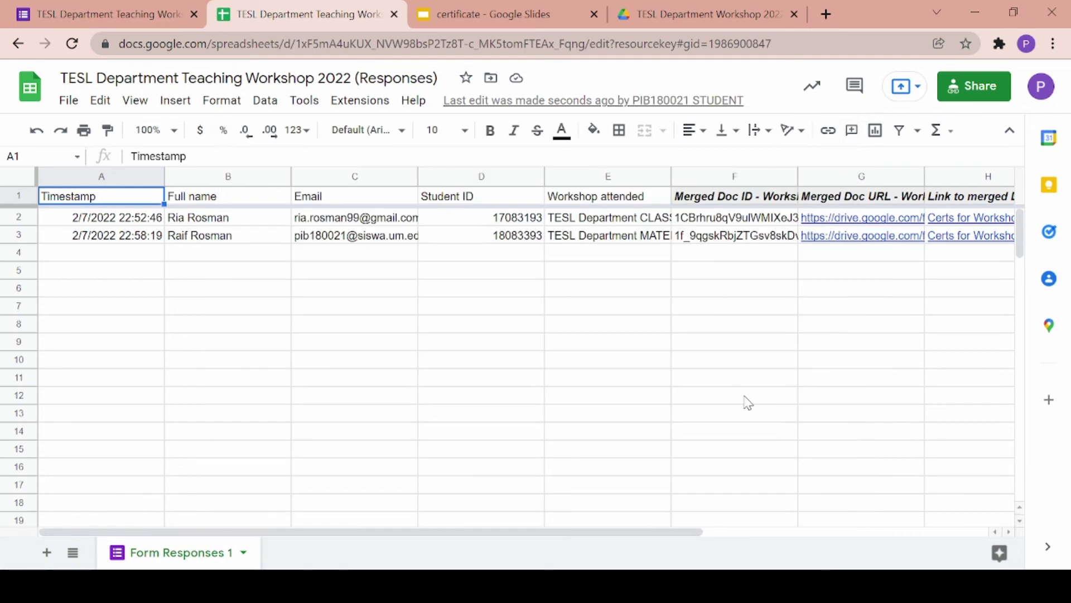
scroll(746, 402, right, 3)
drag(368, 196, 591, 201)
click(416, 341)
mouse_move(463, 221)
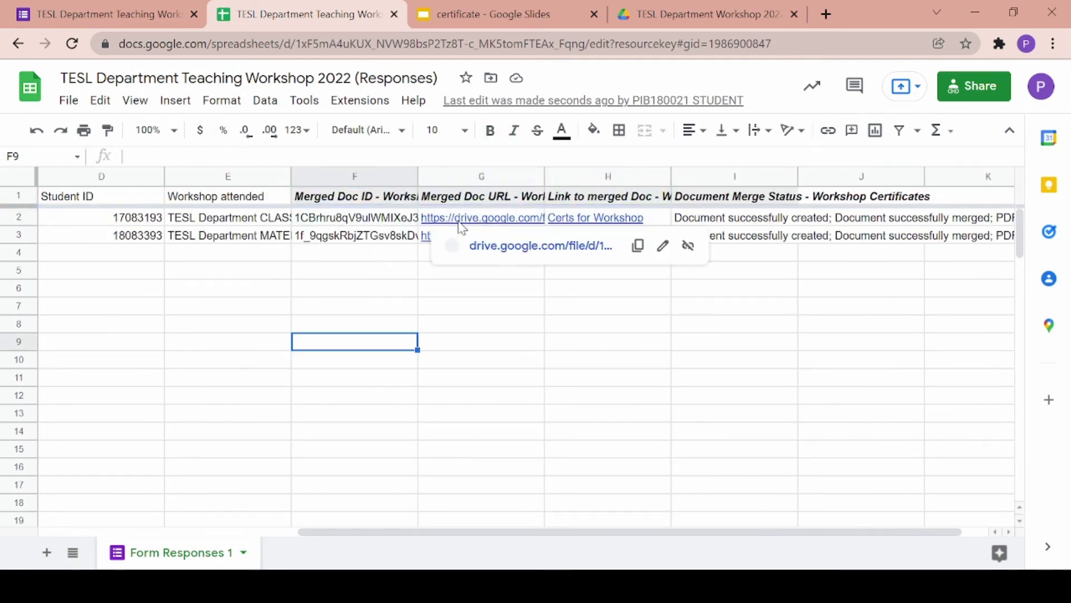
click(481, 243)
scroll(485, 246, down, 1)
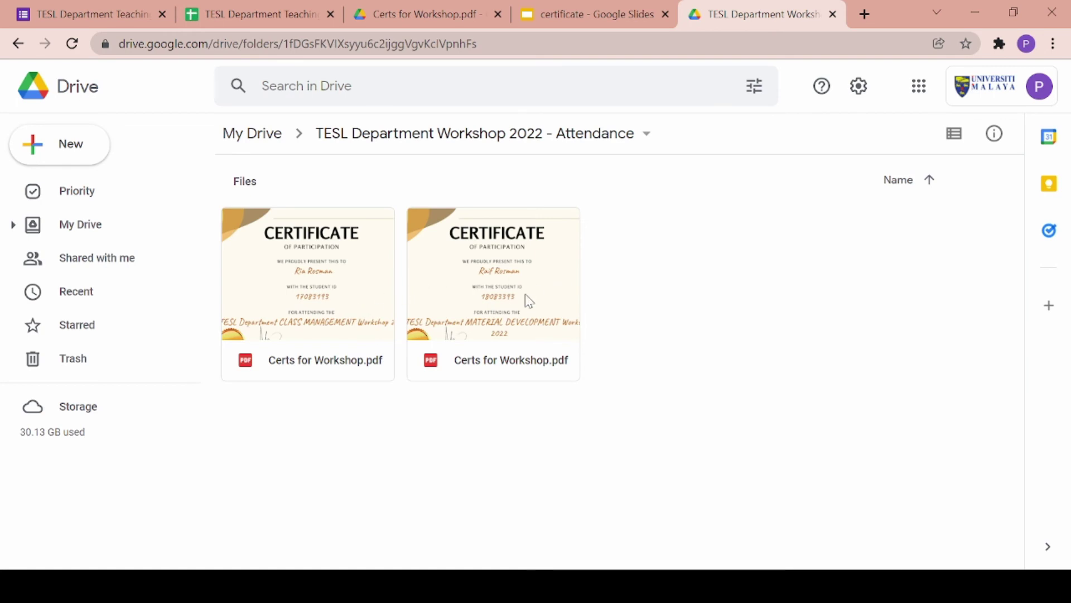
click(396, 15)
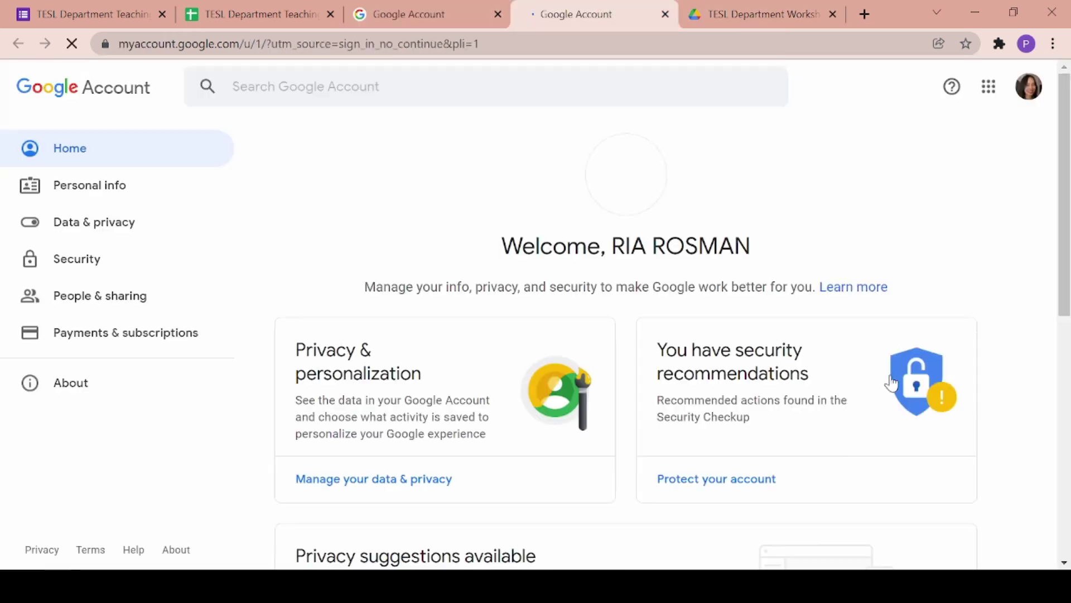
click(988, 83)
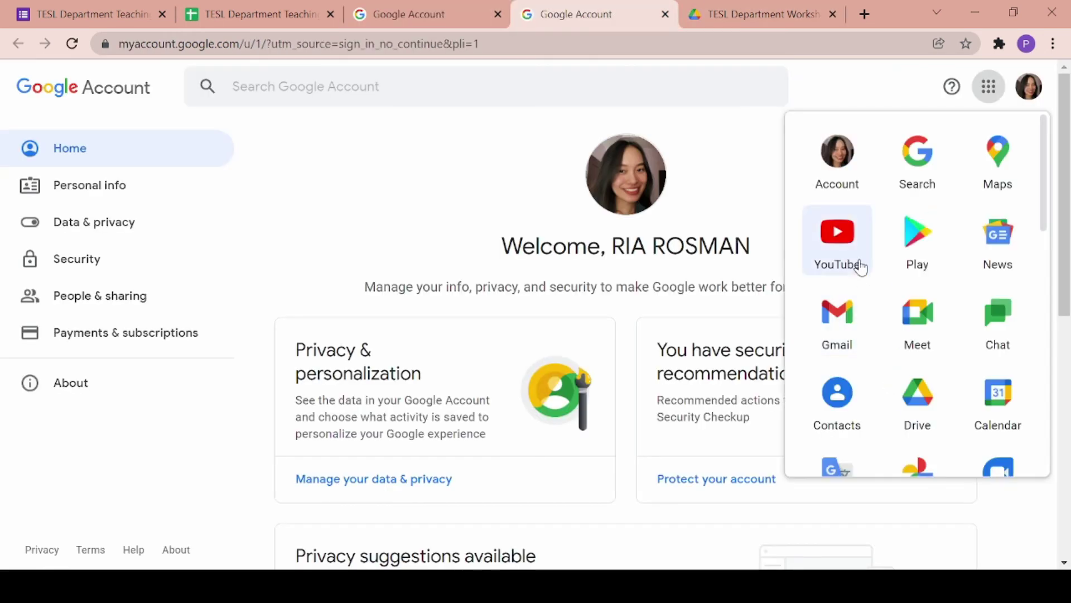
- Open the TESL Workshop Certificate email in Gmail, preview its attached certificate PDF, then close the extra tabs
click(837, 326)
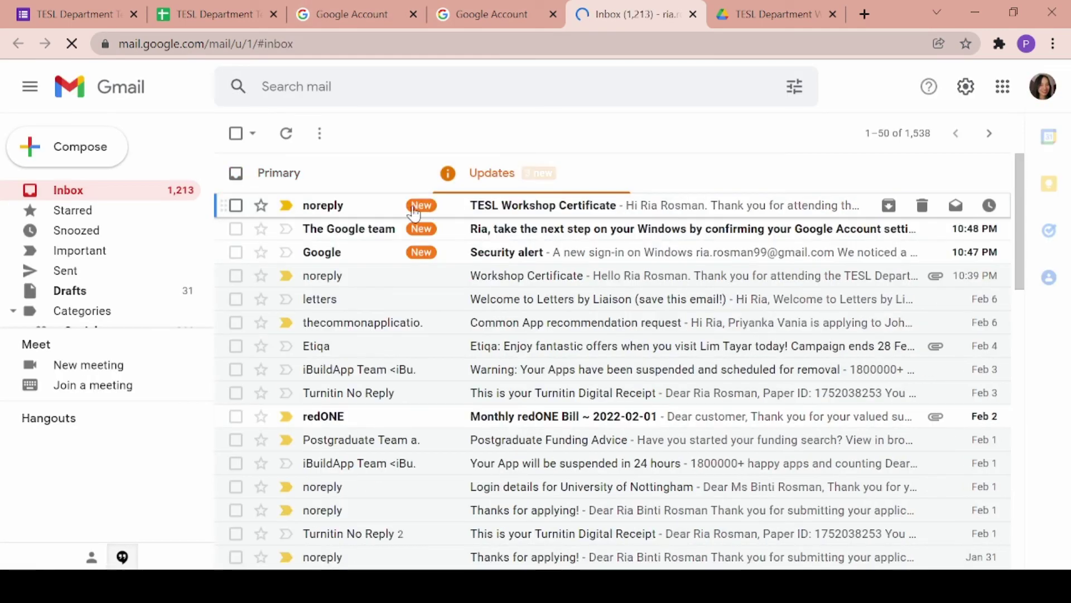
click(366, 207)
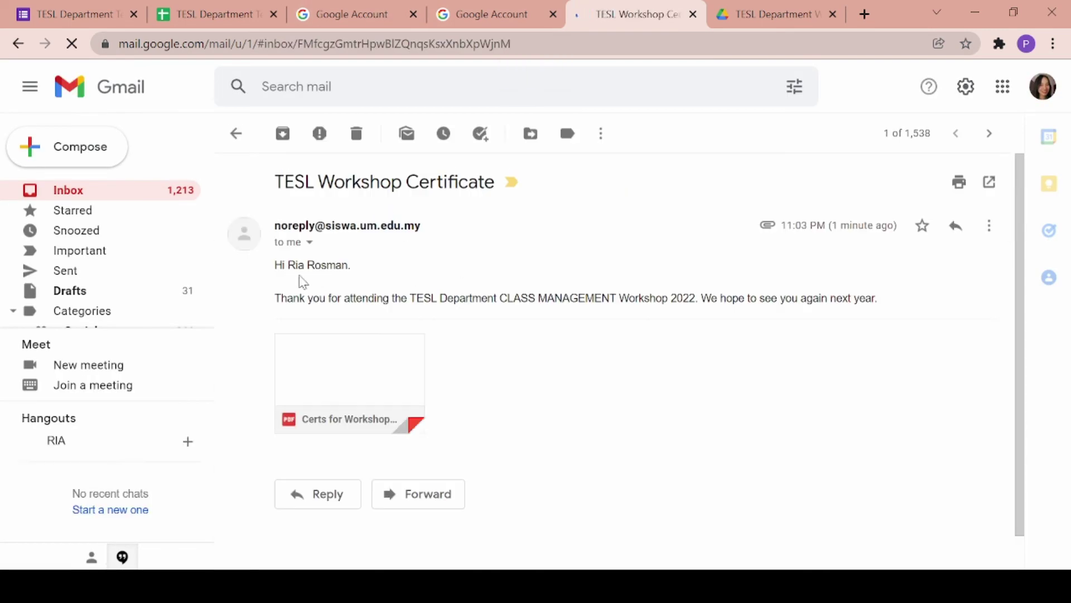
click(373, 366)
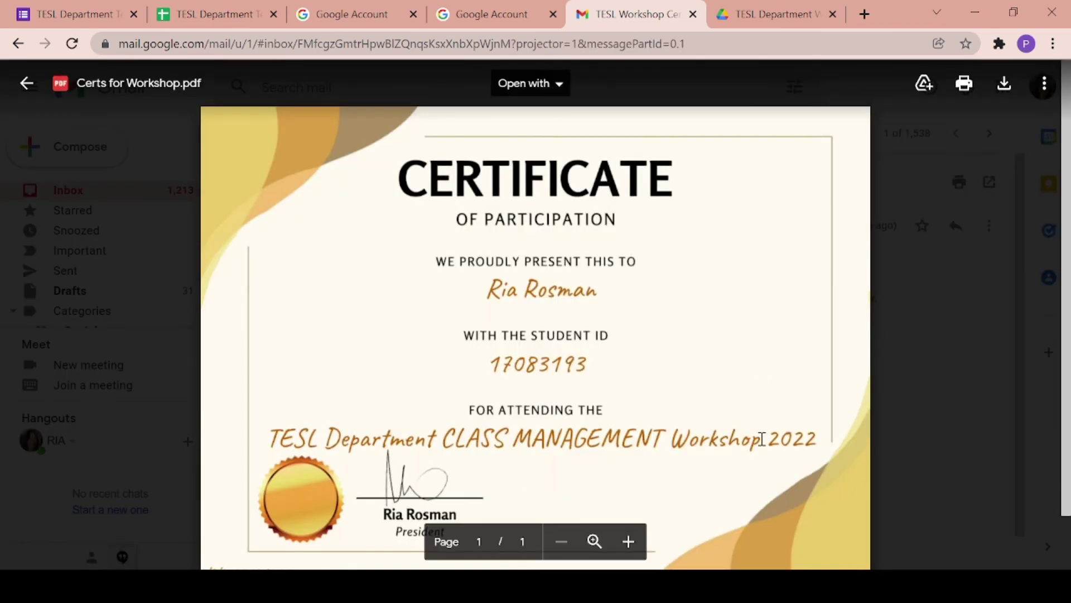
click(769, 84)
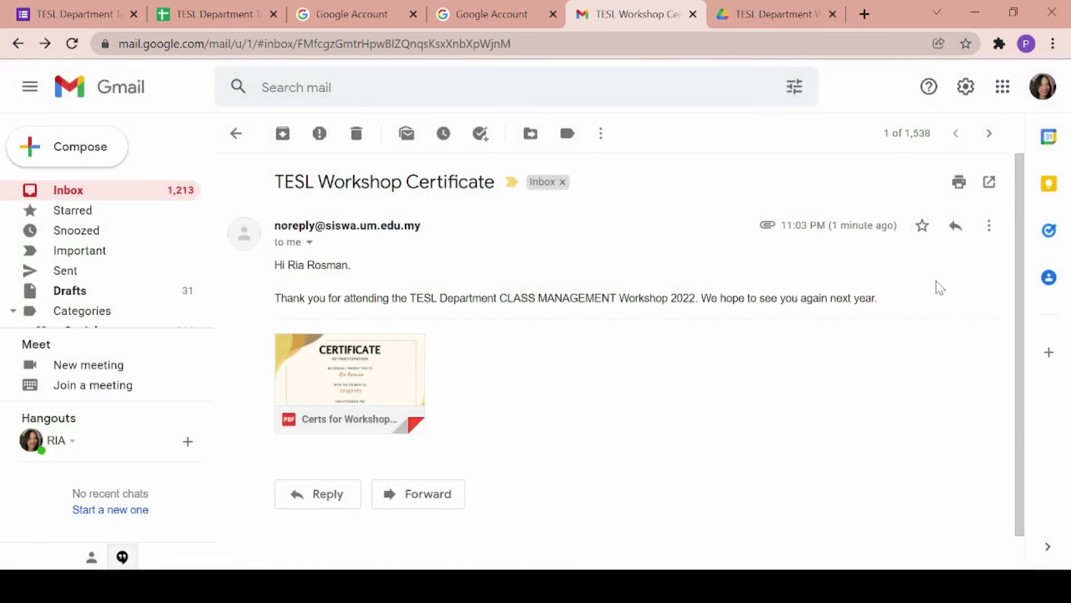
click(695, 12)
click(694, 12)
click(694, 13)
click(694, 12)
click(120, 15)
- Fill the live workshop form with a test attendee's full name, e-mail address and student ID
click(783, 84)
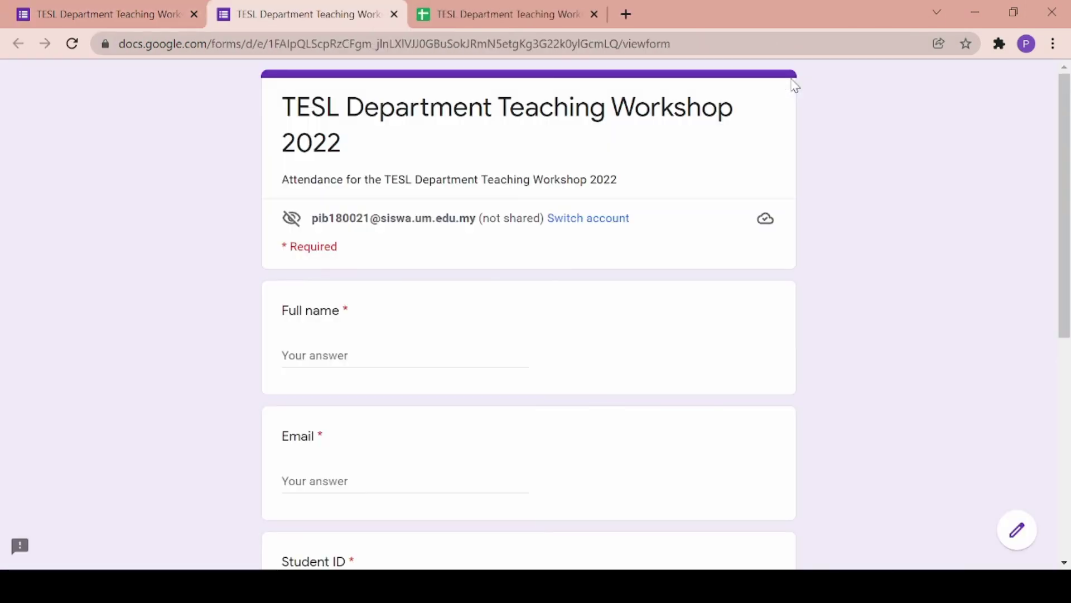
click(339, 360)
scroll(339, 361, down, 2)
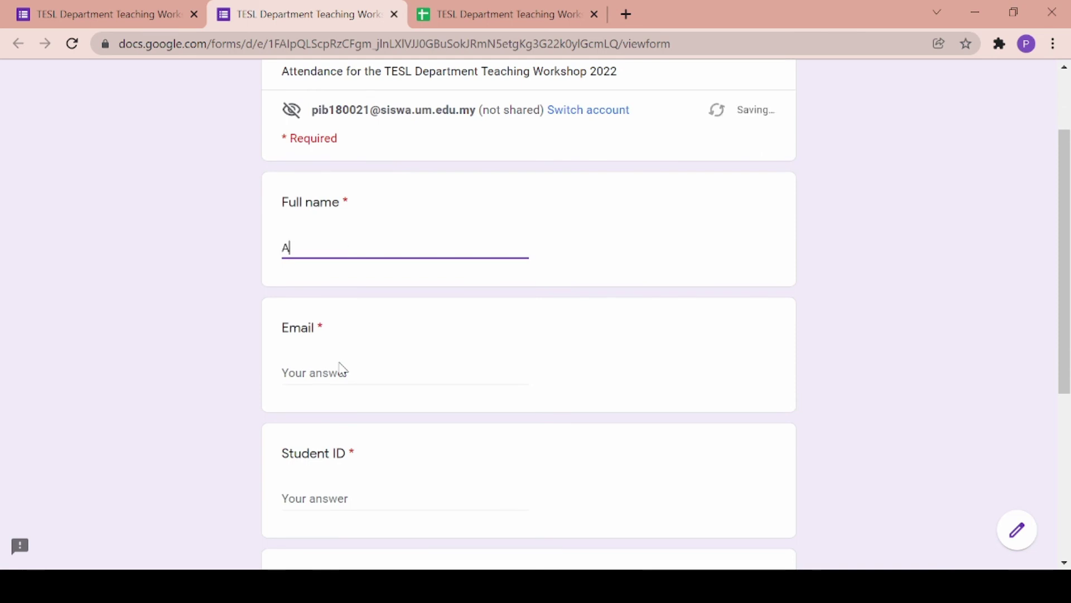
click(352, 370)
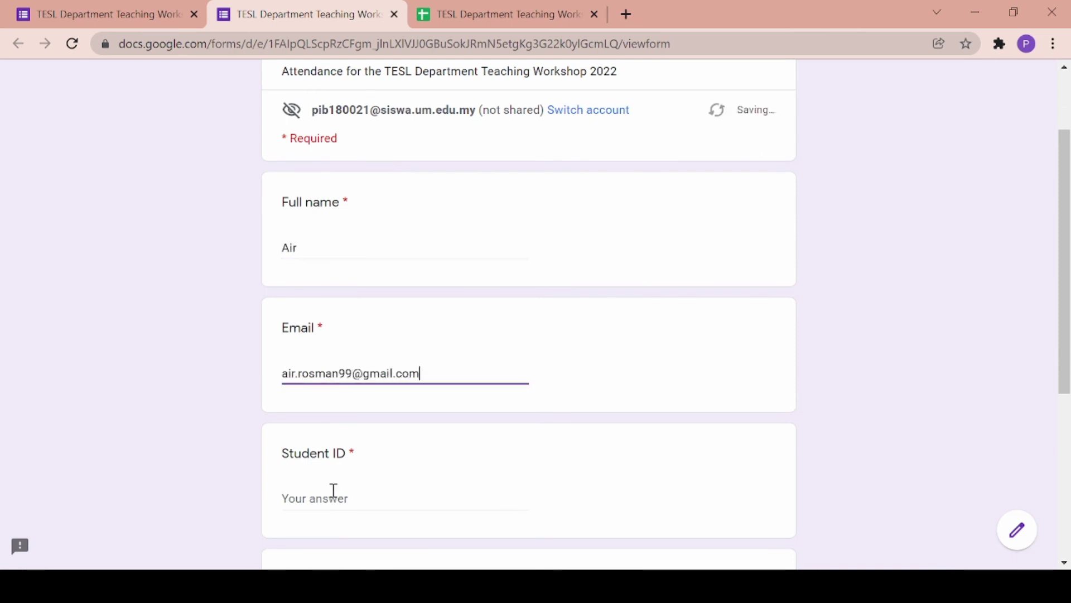
click(333, 496)
scroll(335, 495, down, 3)
text(16099673)
scroll(334, 496, up, 4)
click(353, 355)
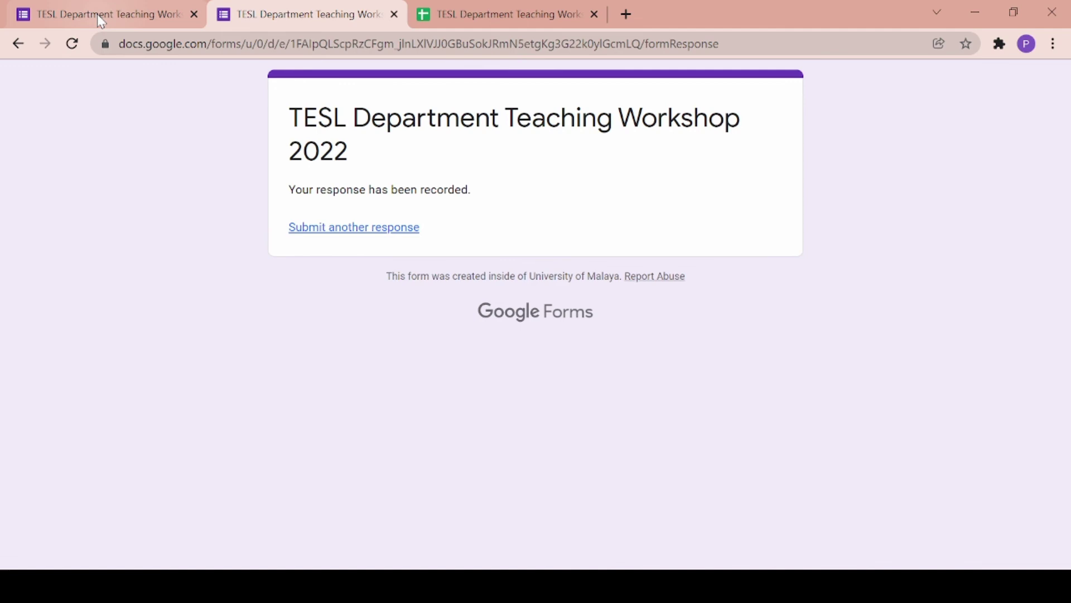
- Back in the responses sheet, check row 4's merge status and open its certificate PDF
click(393, 14)
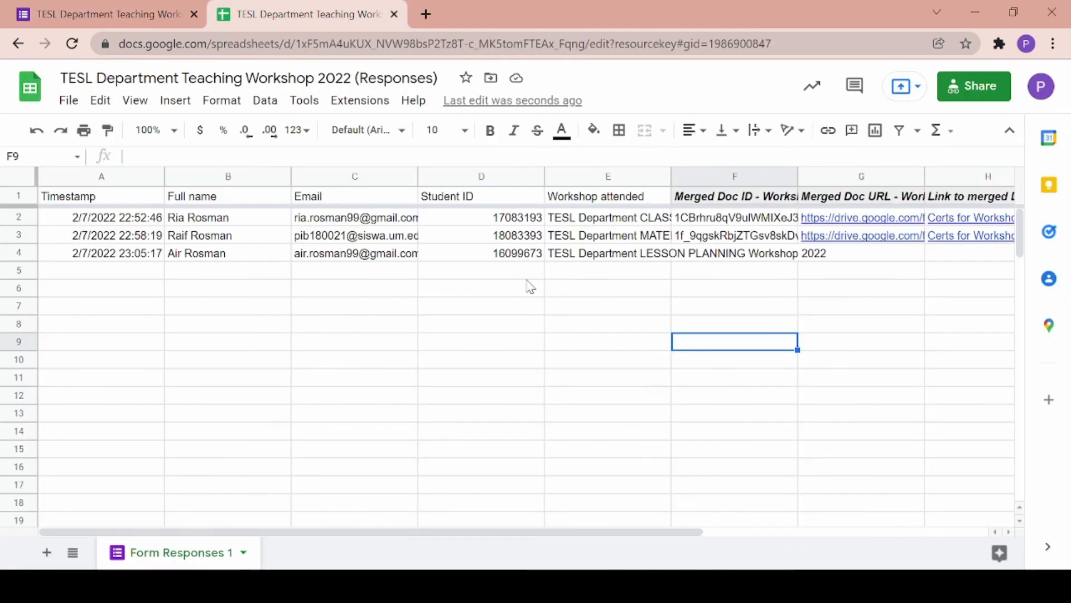
click(716, 256)
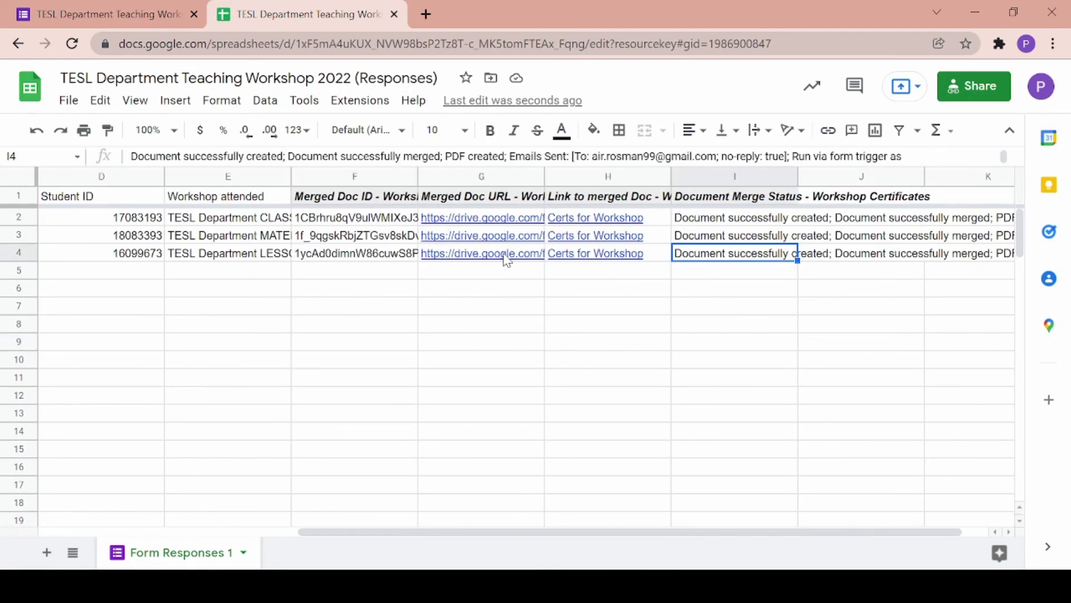
mouse_move(448, 258)
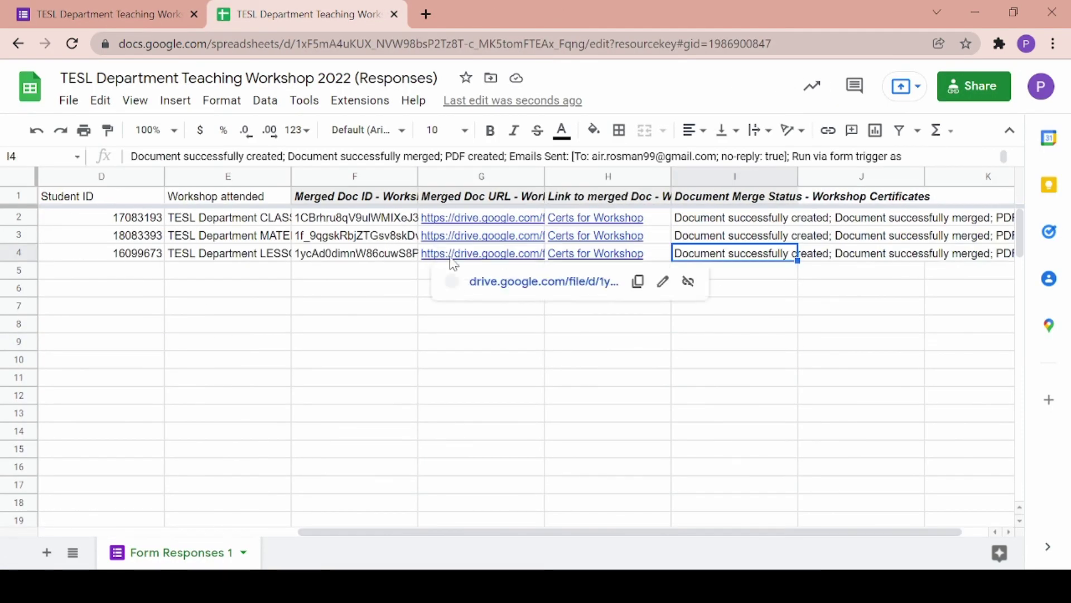
click(487, 282)
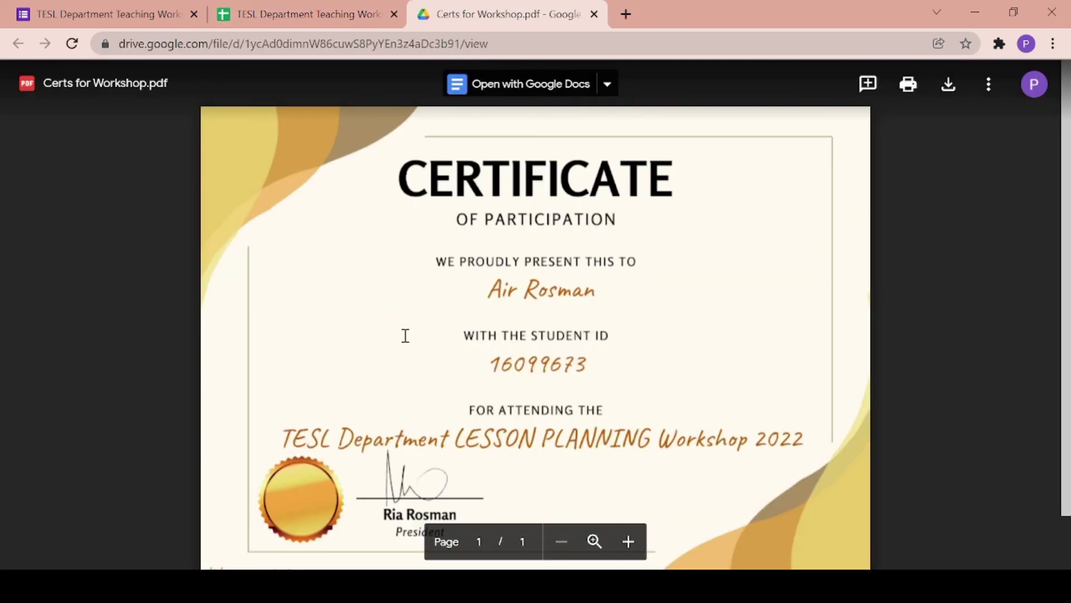
scroll(554, 211, up, 1)
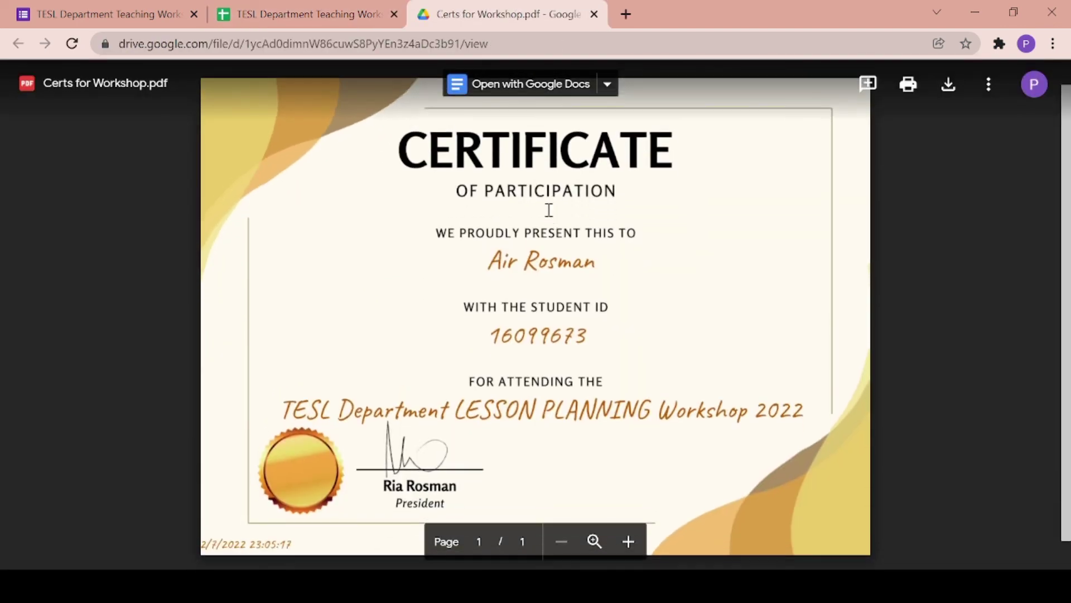
click(283, 23)
scroll(388, 363, left, 5)
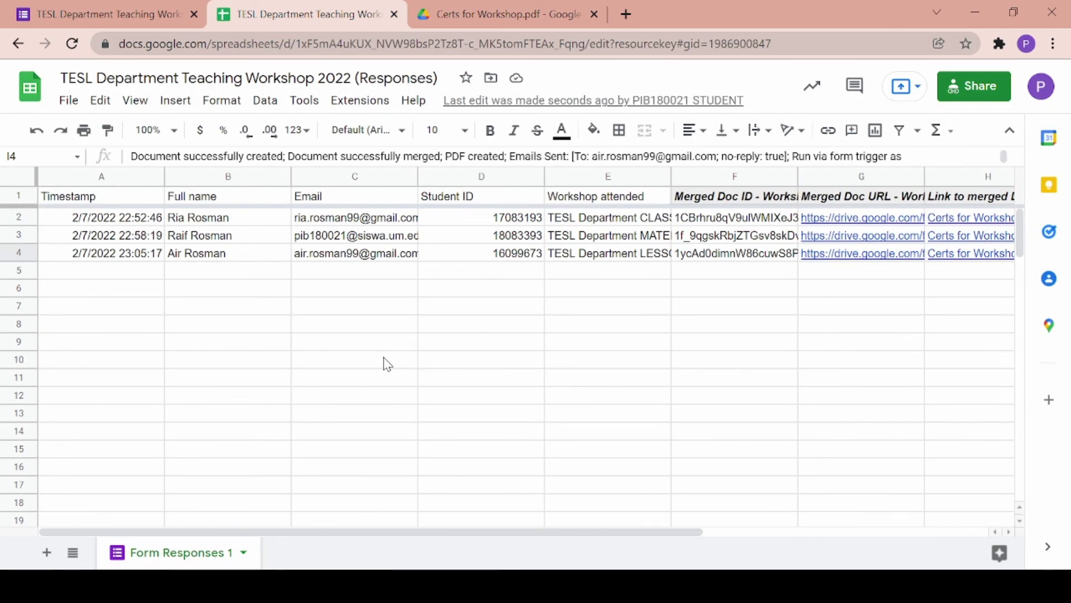
click(583, 17)
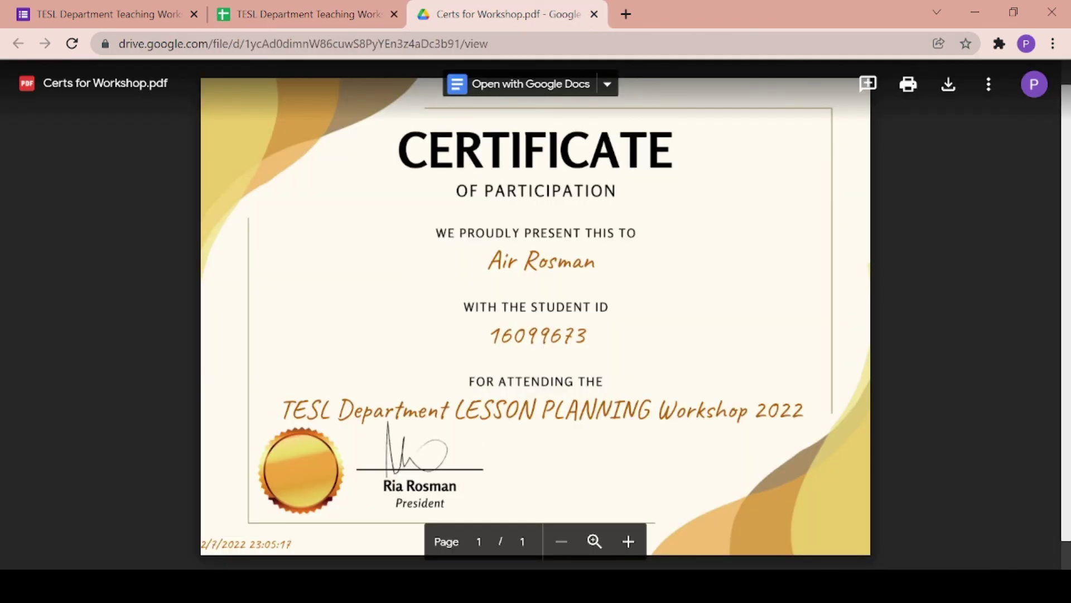